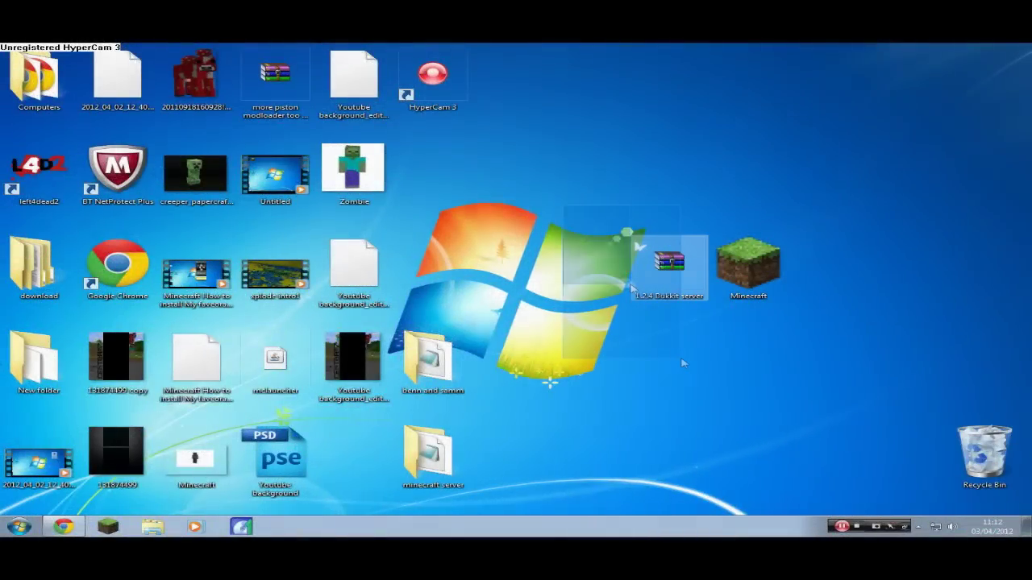
left_click_drag(584, 220, 709, 353)
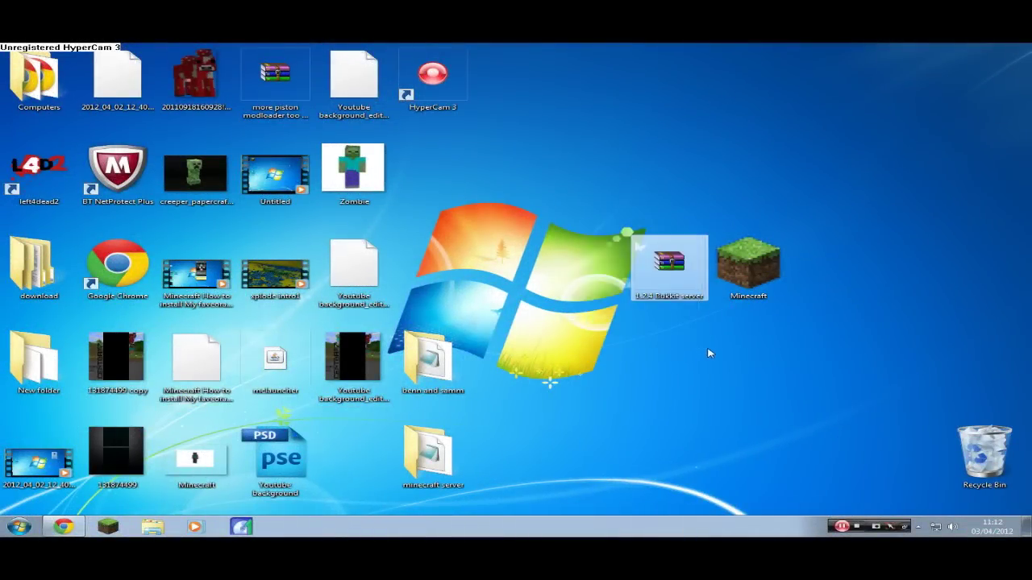
left_click(709, 353)
left_click_drag(834, 179, 704, 347)
left_click(403, 196)
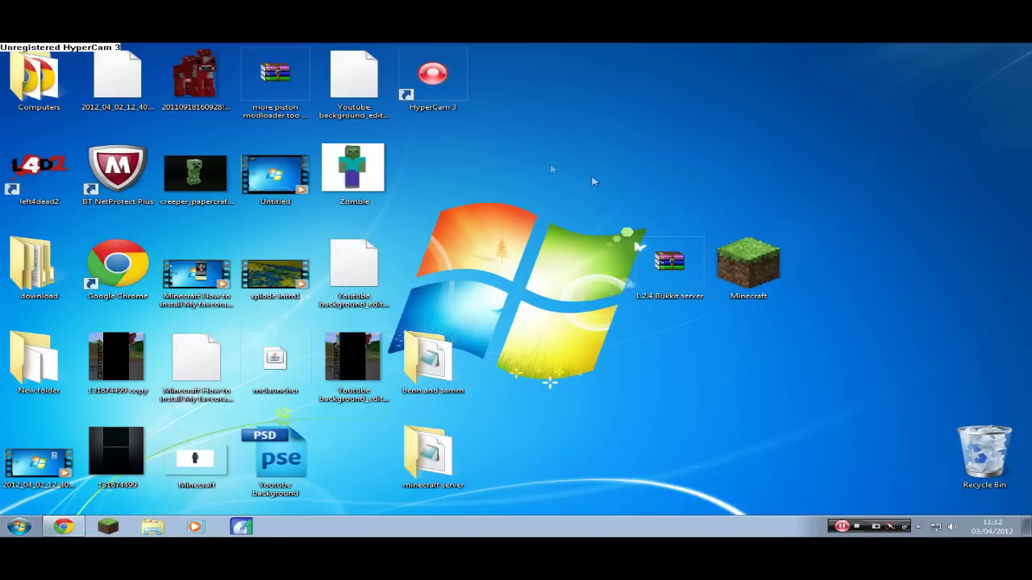
left_click_drag(504, 137, 879, 436)
left_click(564, 260)
left_click_drag(583, 220, 707, 331)
left_click_drag(564, 196, 708, 379)
left_click(699, 320)
left_click_drag(577, 231, 708, 331)
left_click(689, 368)
left_click_drag(603, 217, 832, 226)
left_click_drag(553, 213, 711, 337)
left_click(627, 307)
left_click_drag(626, 307, 711, 207)
left_click(655, 322)
- Open the 1.2.4 Bukkit server archive and extract its bukkit server folder to the desktop
double_click(666, 272)
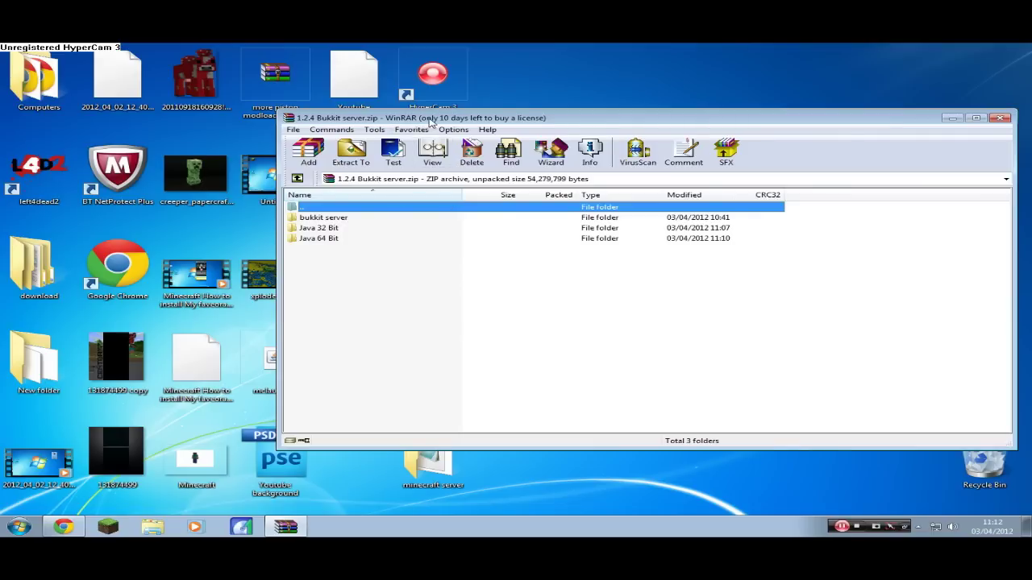
left_click_drag(430, 133, 601, 185)
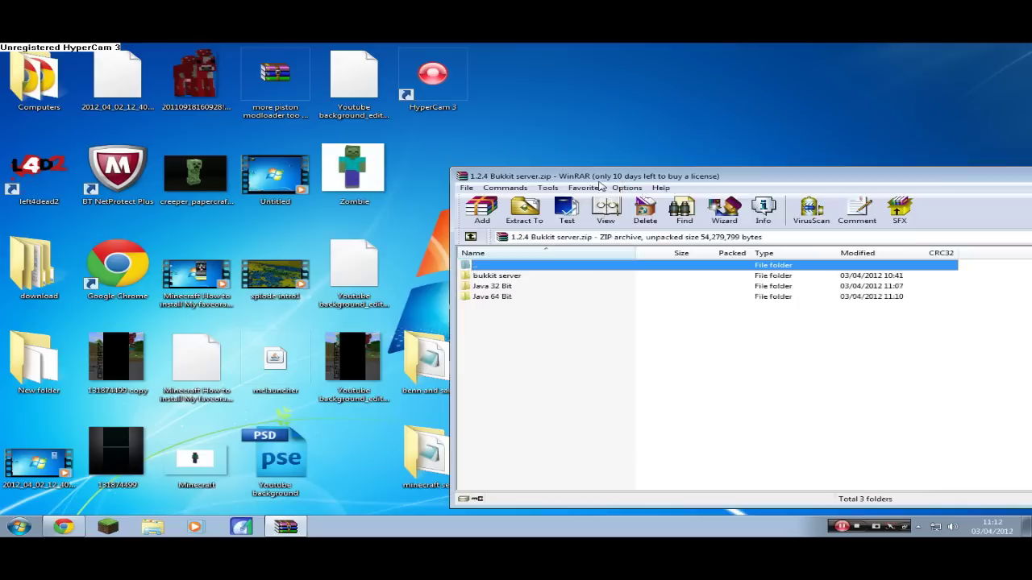
left_click(506, 275)
left_click_drag(428, 191, 645, 122)
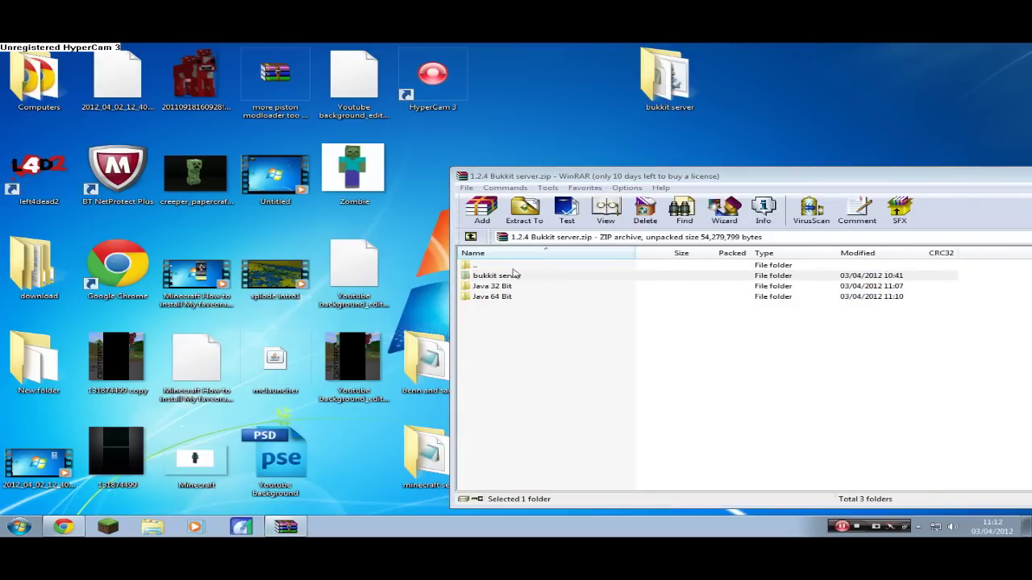
mouse_move(485, 325)
left_mouse_down()
mouse_move(488, 300)
mouse_move(474, 288)
mouse_move(488, 321)
left_mouse_up()
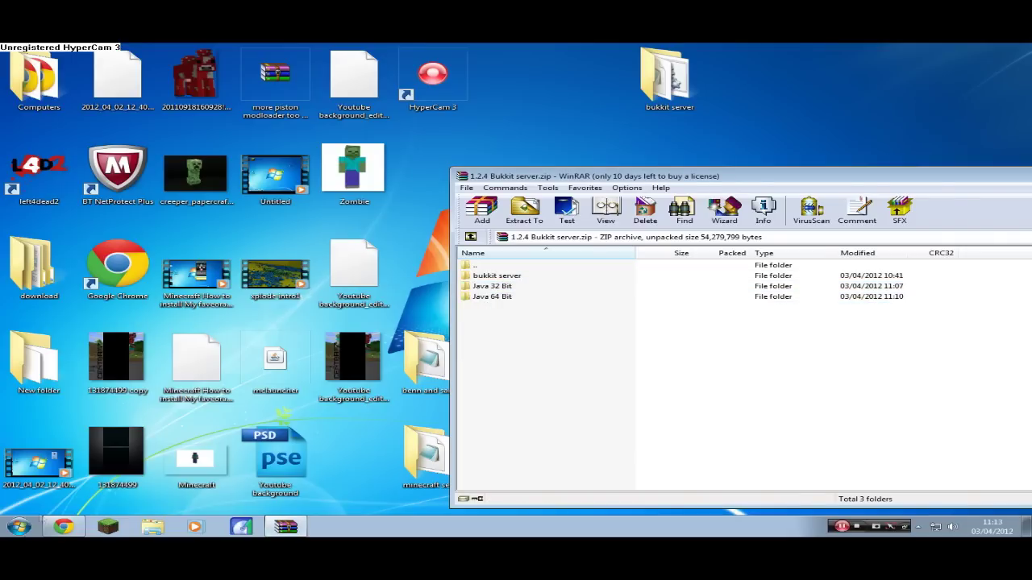
- Check the computer's system properties for the operating system type, and close the window
left_click(18, 528)
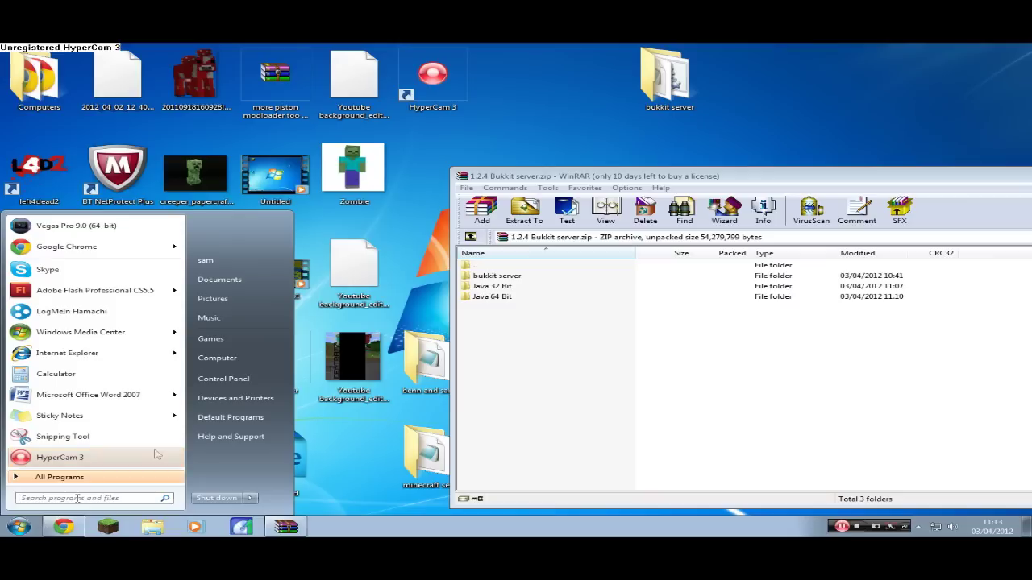
right_click(222, 360)
left_click(242, 363)
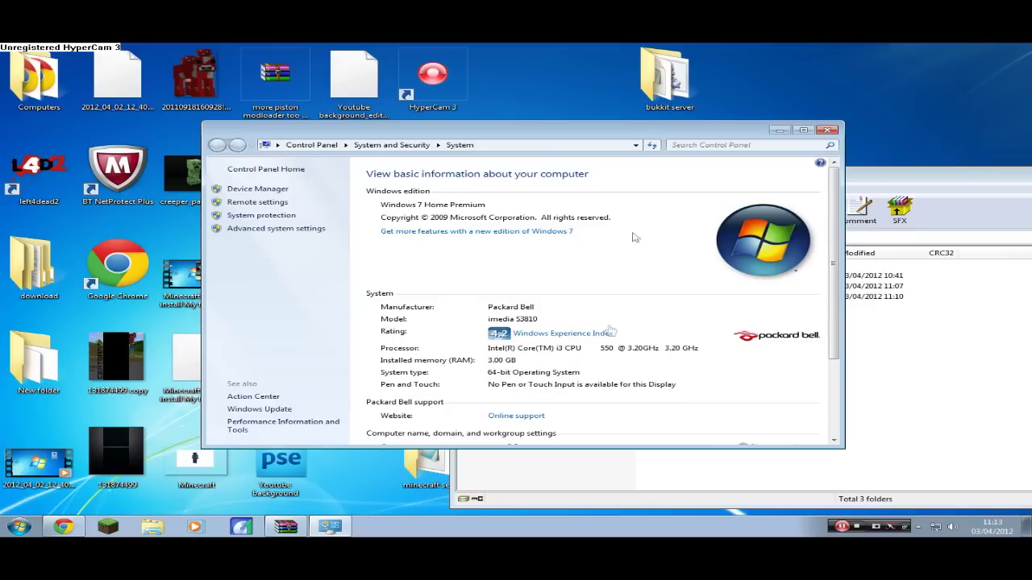
left_click(827, 130)
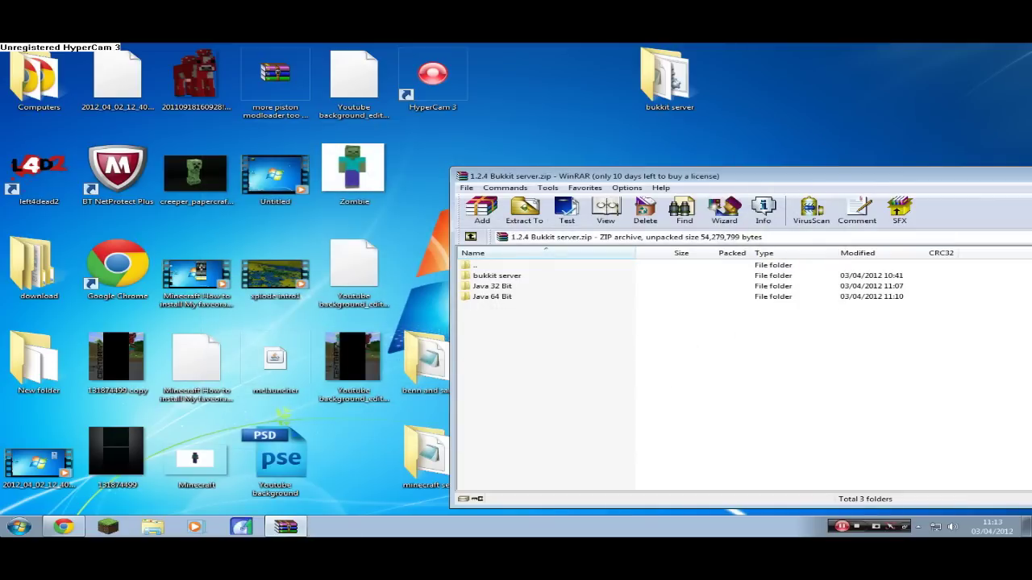
- Examine the general, security, sharing and quota properties of the Packard Bell (C:) drive, and close its windows
left_click(20, 529)
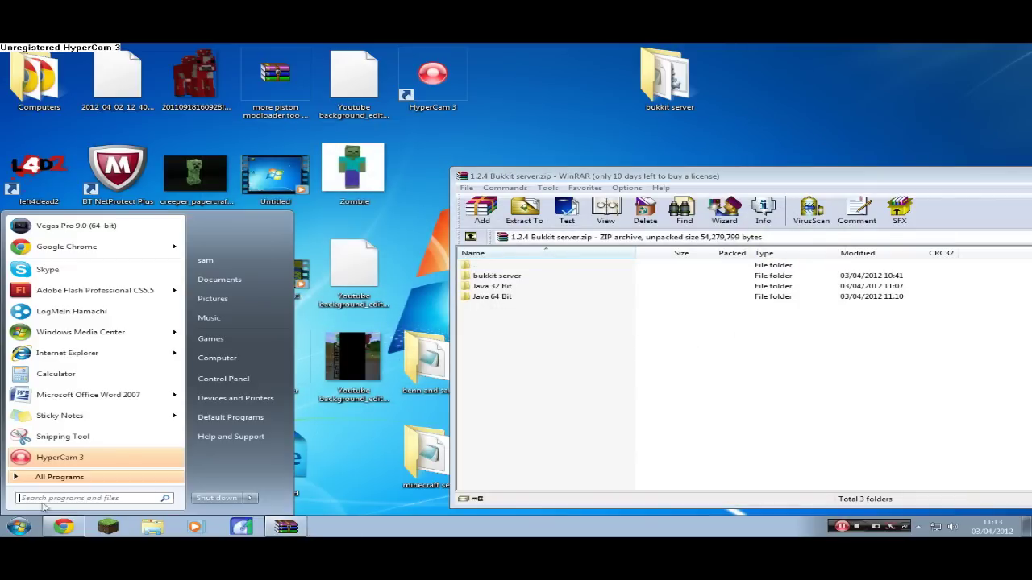
left_click(228, 360)
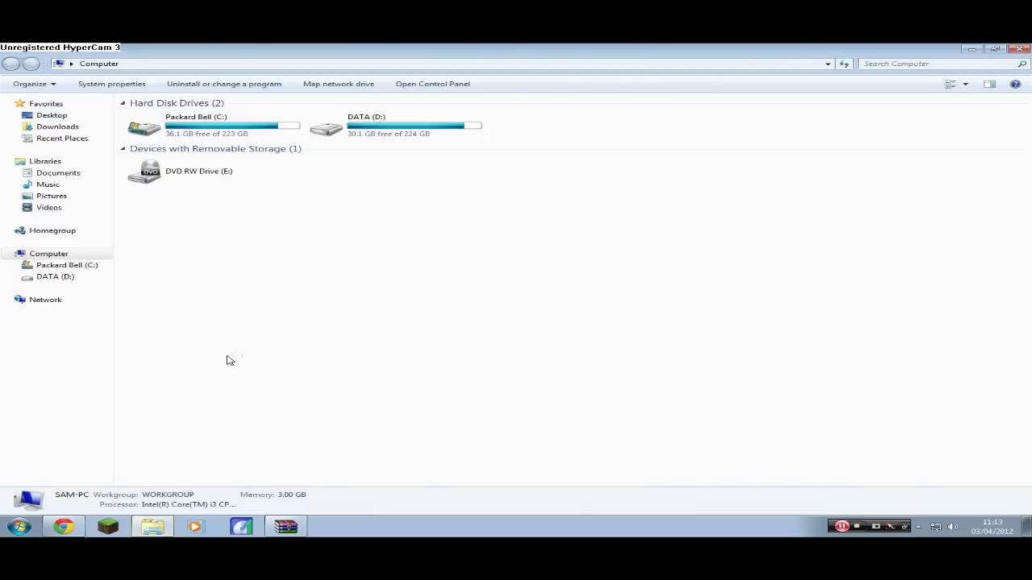
left_click(187, 129)
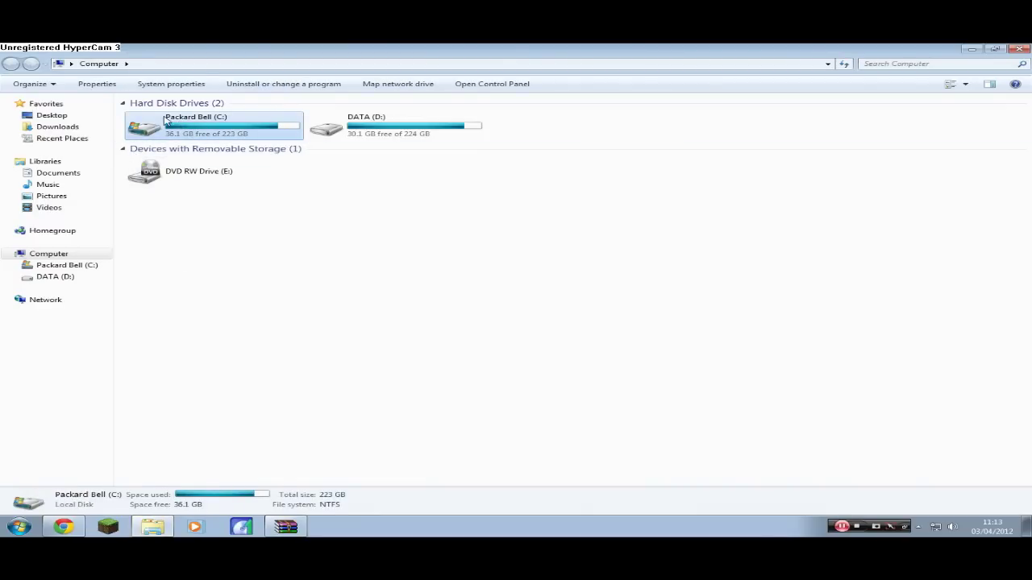
right_click(170, 126)
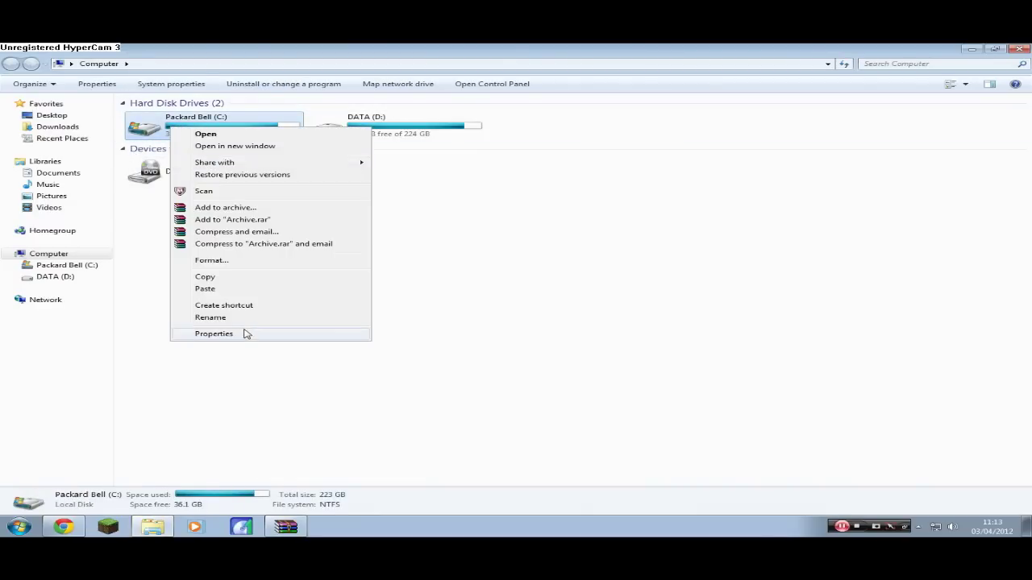
left_click(246, 334)
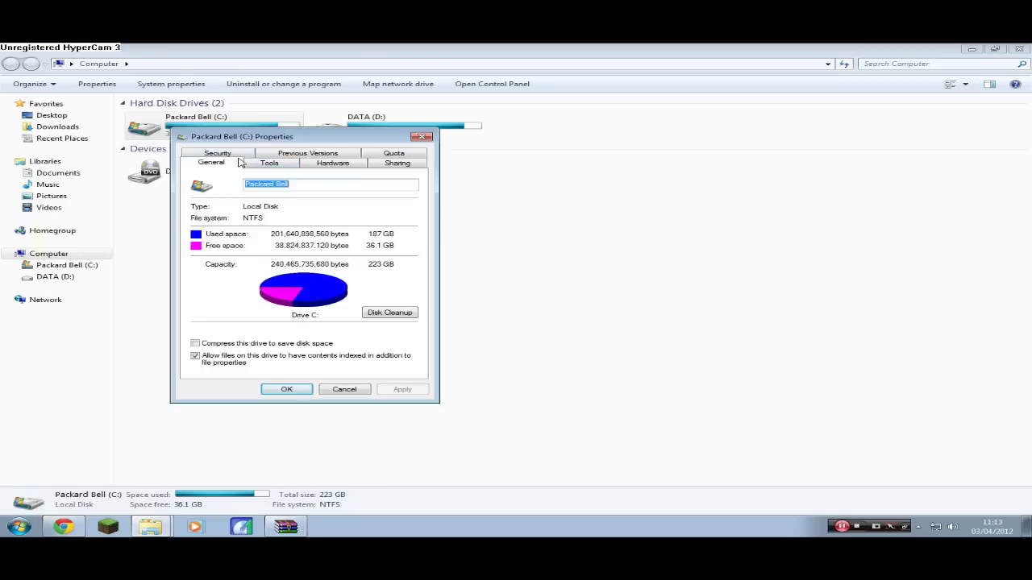
left_click(234, 154)
left_click(272, 155)
left_click(229, 155)
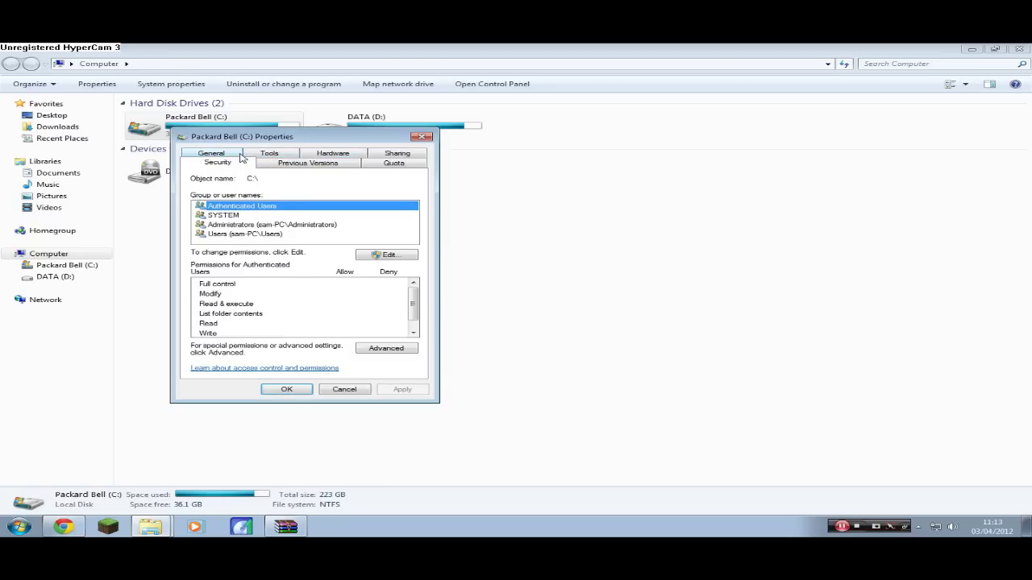
left_click(239, 154)
left_click(286, 162)
left_click(292, 154)
left_click(371, 164)
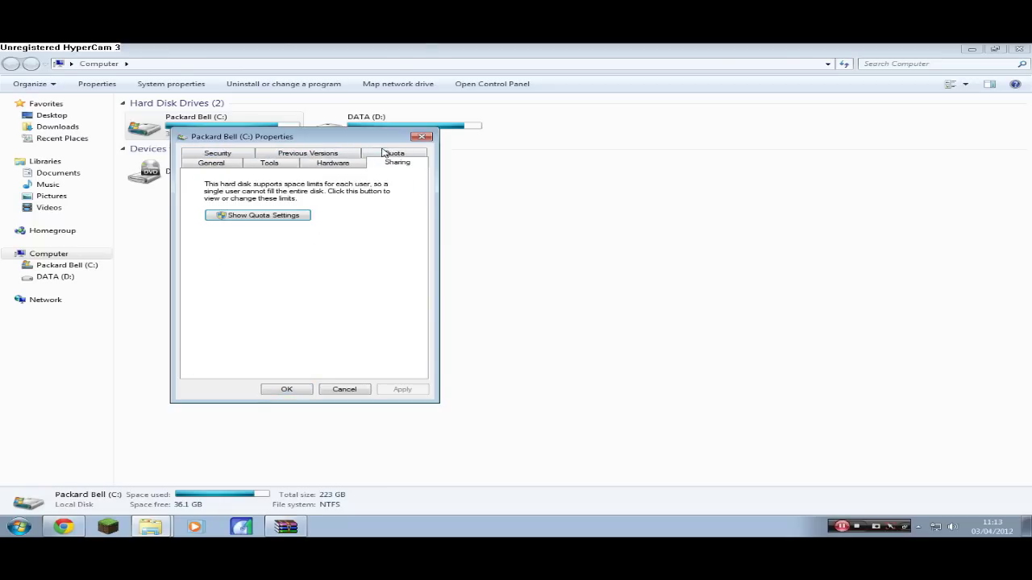
left_click(395, 161)
left_click(421, 136)
left_click(1019, 49)
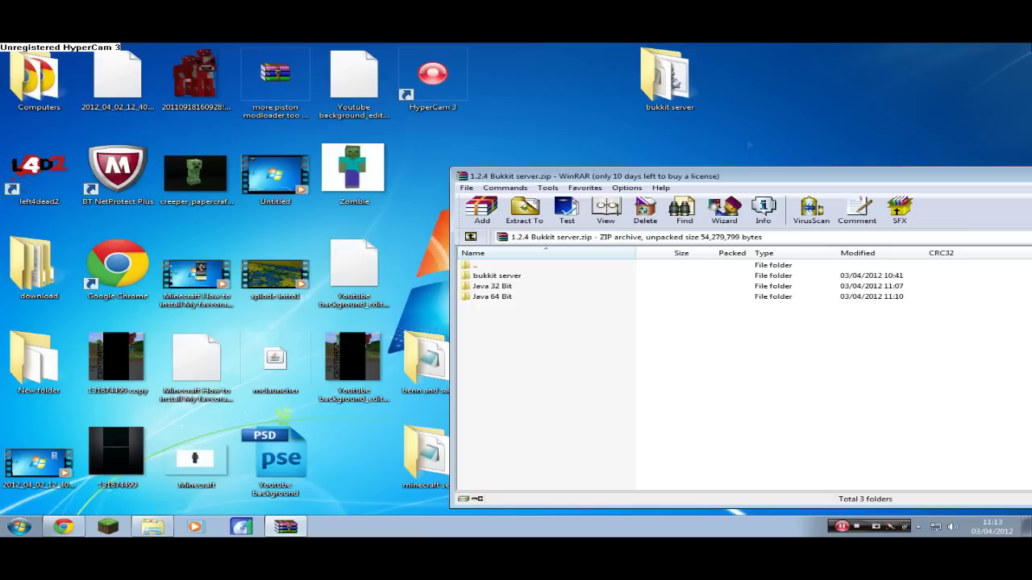
- Launch jre-7u2-windows-x64.exe from the archive's Java 64 Bit folder and cancel the Java setup
double_click(494, 297)
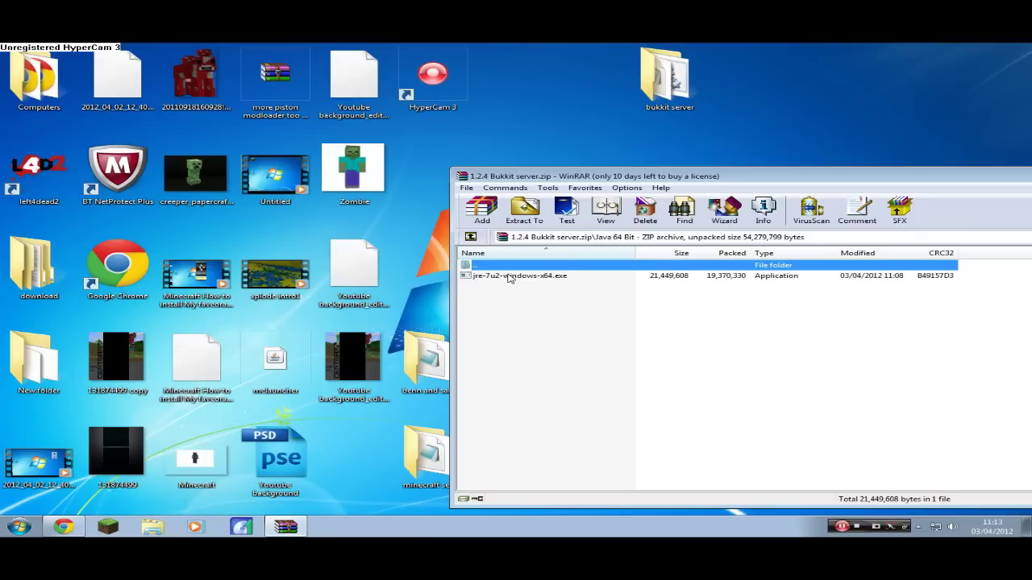
double_click(509, 277)
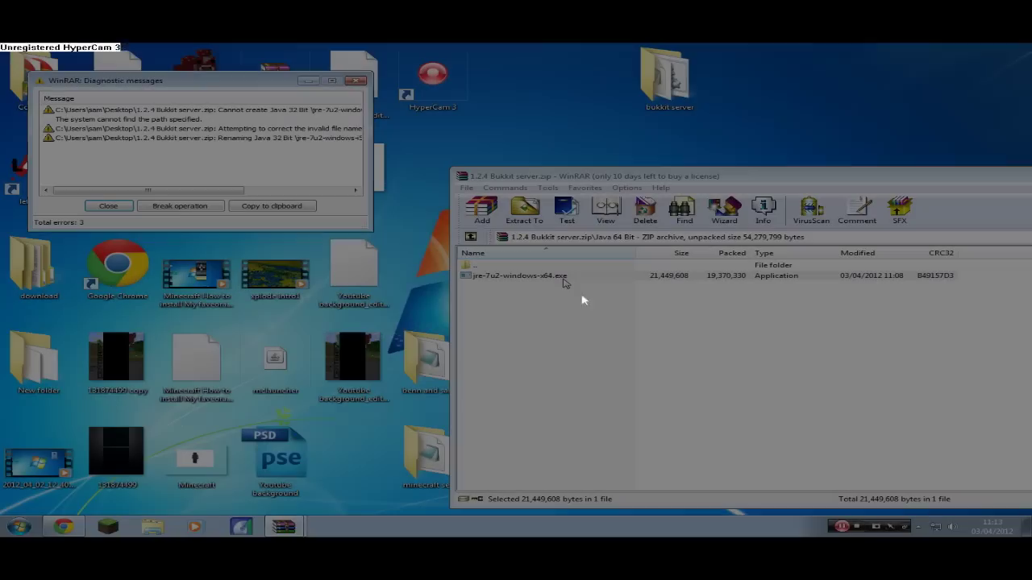
left_click(559, 288)
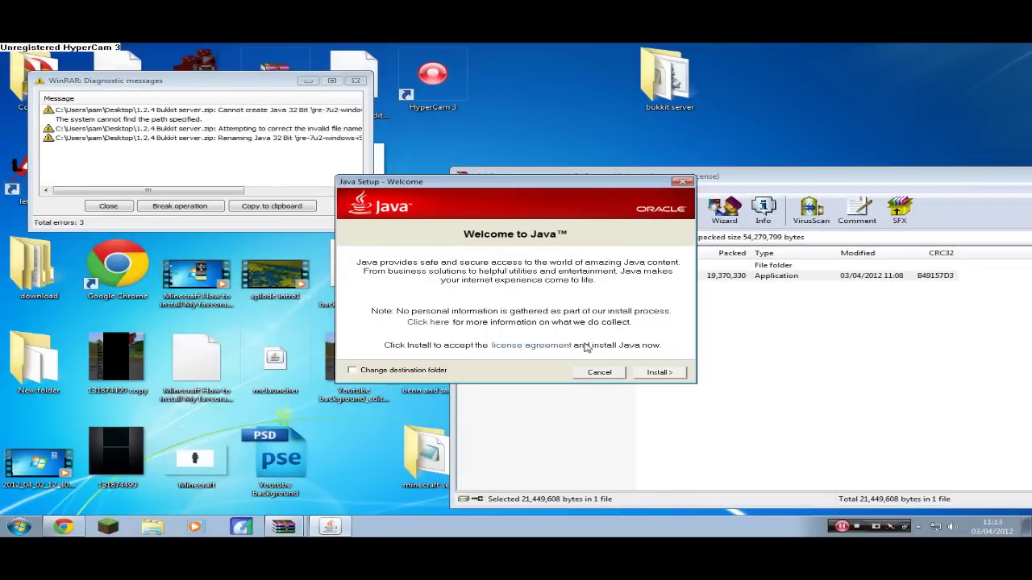
left_click(600, 373)
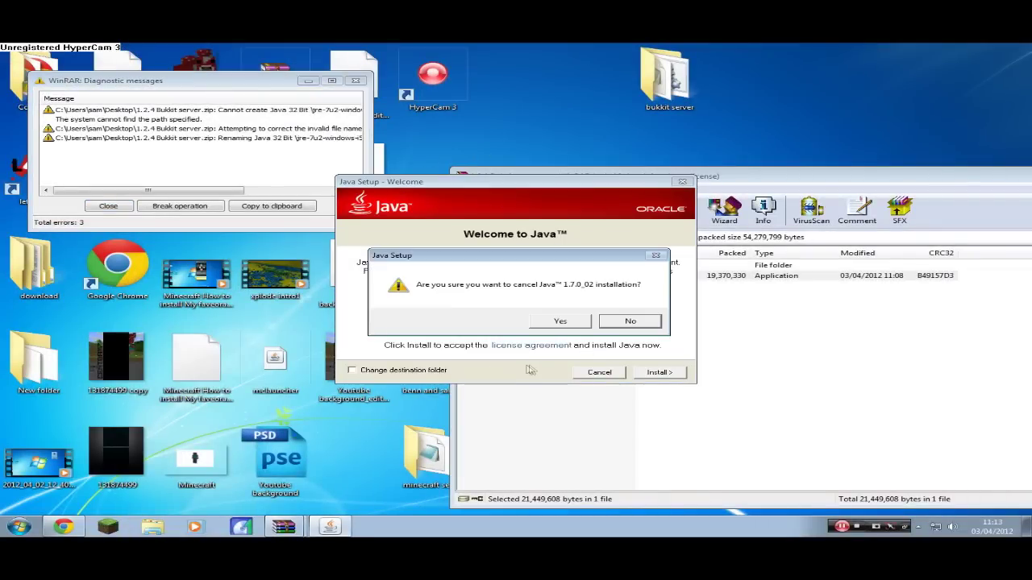
left_click(566, 322)
left_click(126, 205)
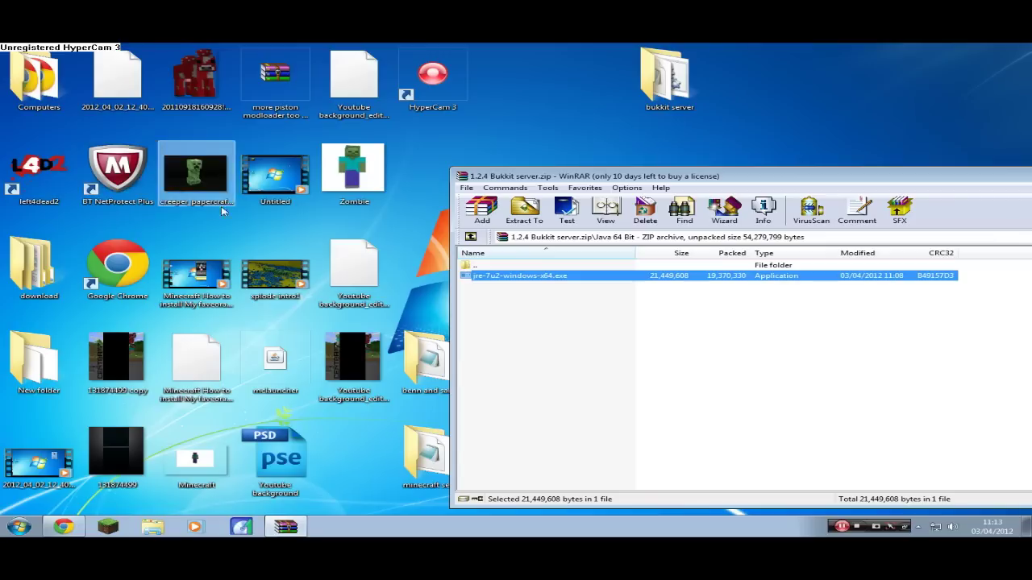
- Return to the archive's root folder, move its window clear of the desktop icons and close it
left_click(532, 301)
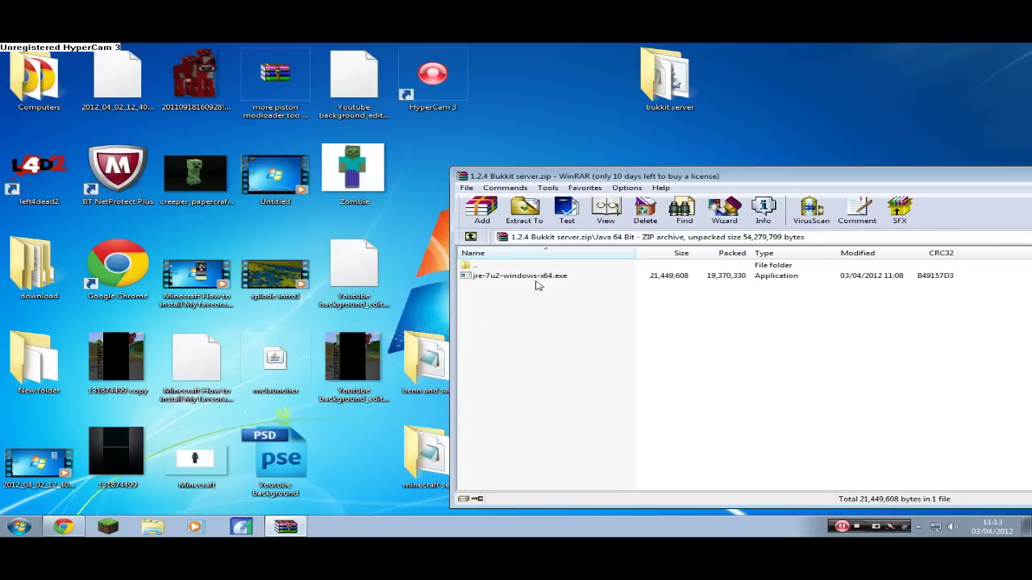
left_click(471, 237)
left_click(524, 362)
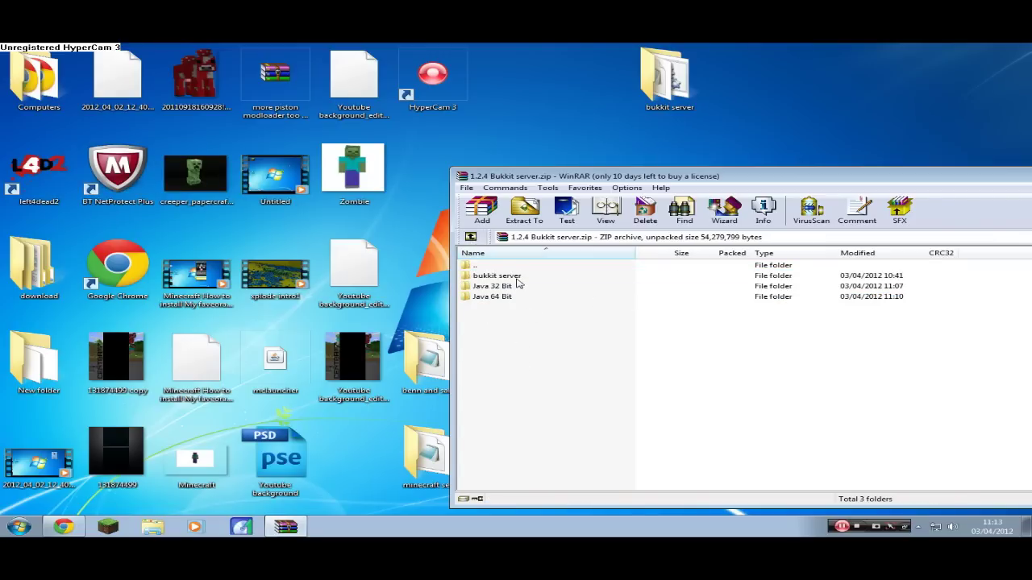
left_click_drag(951, 180, 338, 195)
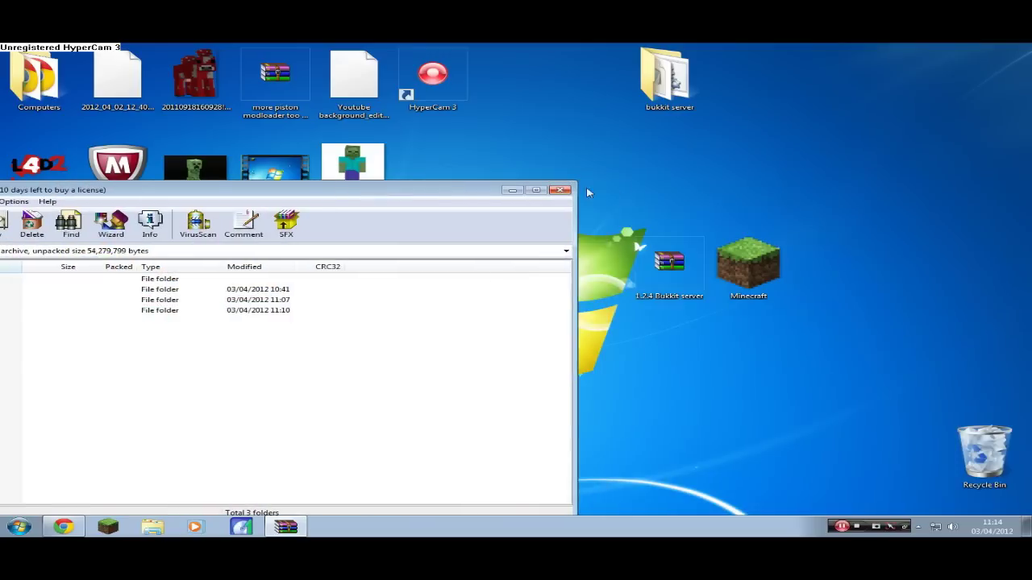
left_click_drag(269, 195, 773, 181)
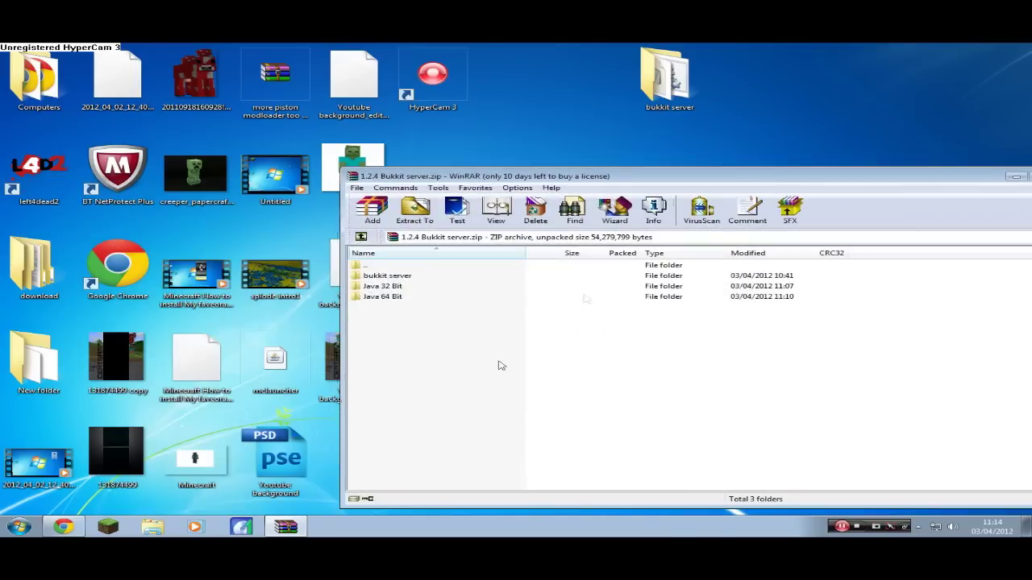
left_click_drag(421, 334, 468, 266)
left_click_drag(684, 176, 273, 181)
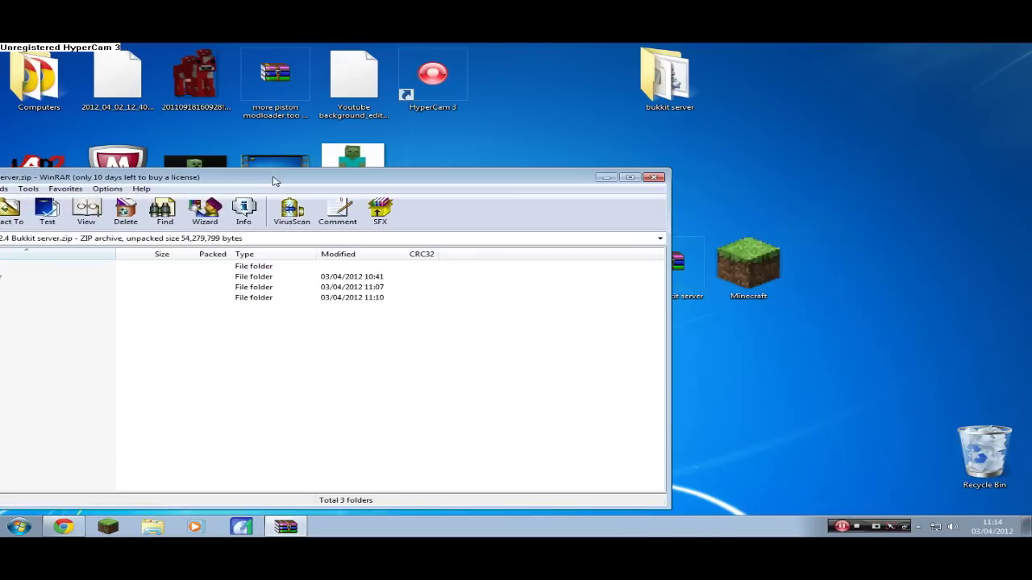
left_click(655, 176)
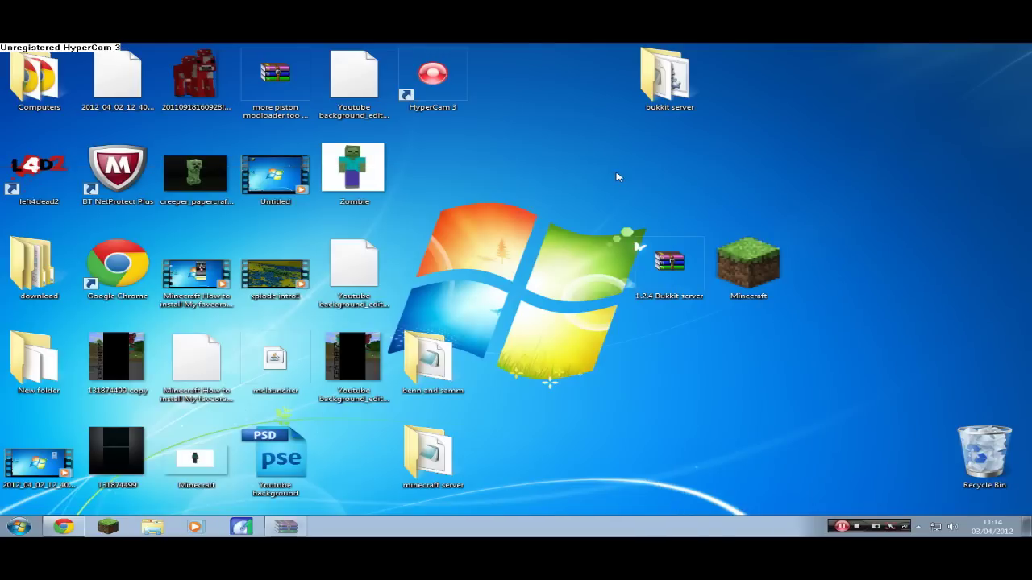
- Run the Start 1.2.4 batch file from the desktop's bukkit server folder and minimize the folder window
double_click(675, 80)
left_click_drag(338, 53, 496, 46)
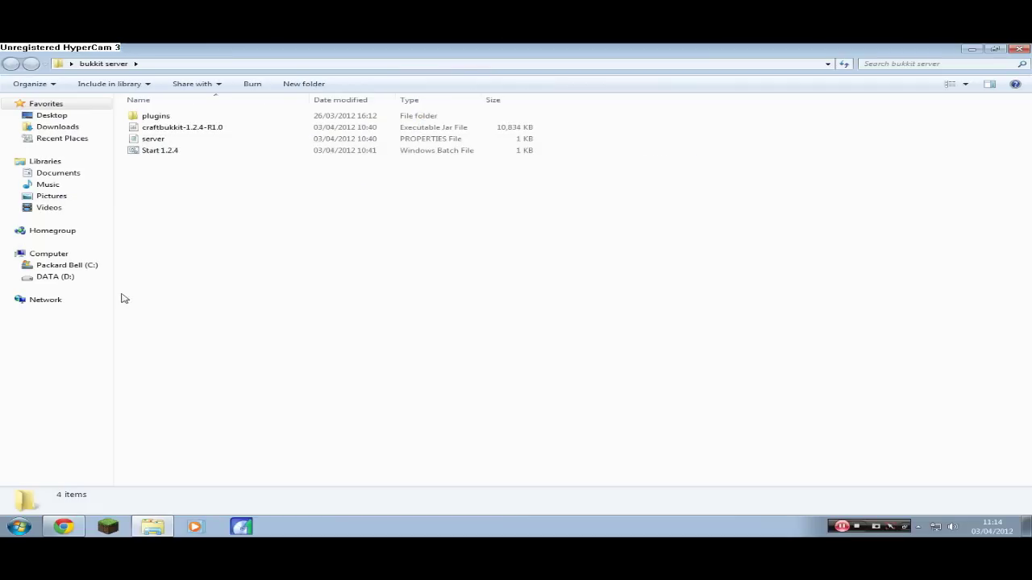
double_click(176, 154)
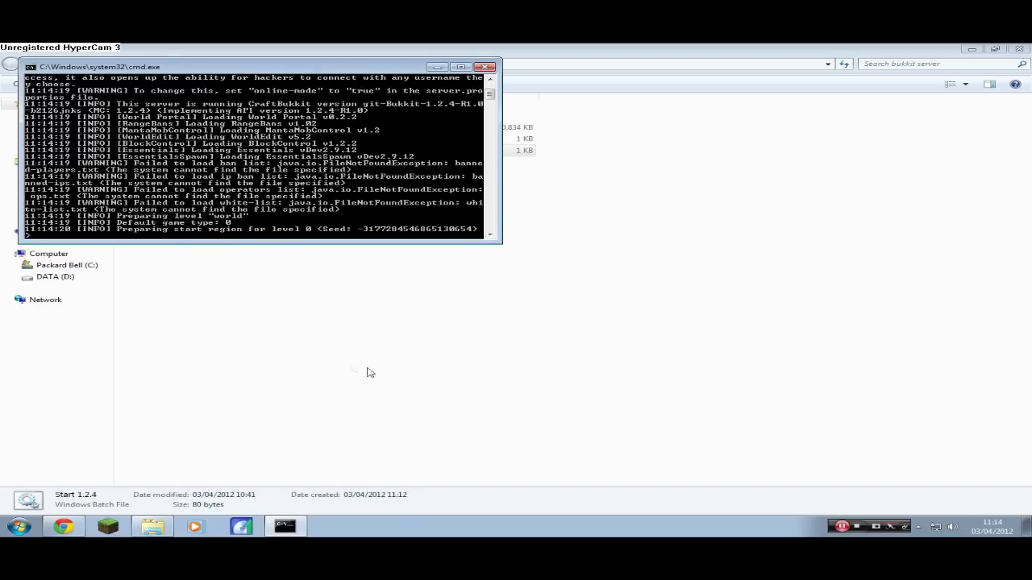
left_click_drag(349, 362, 184, 189)
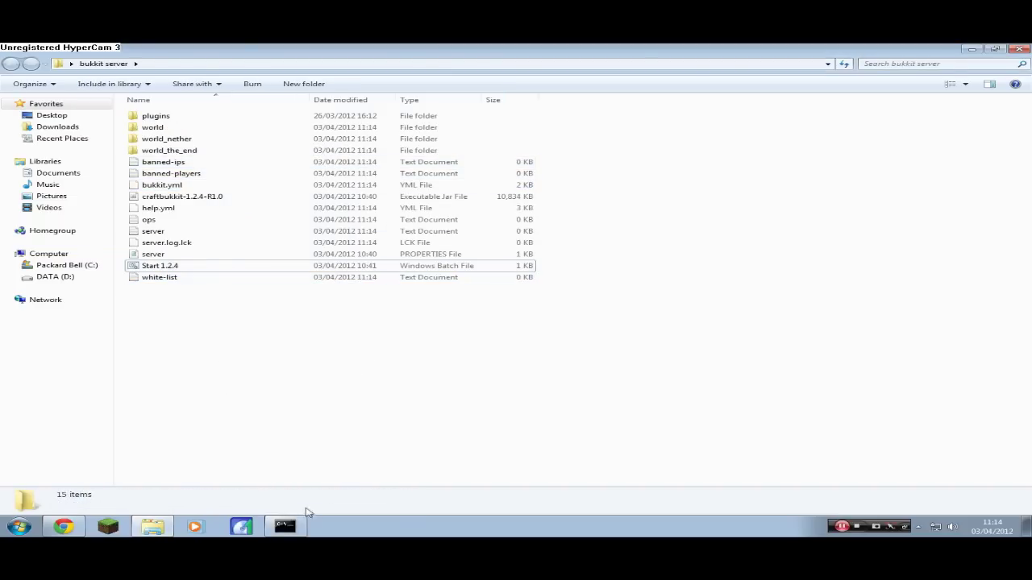
left_click(301, 526)
left_click(230, 381)
left_click(972, 49)
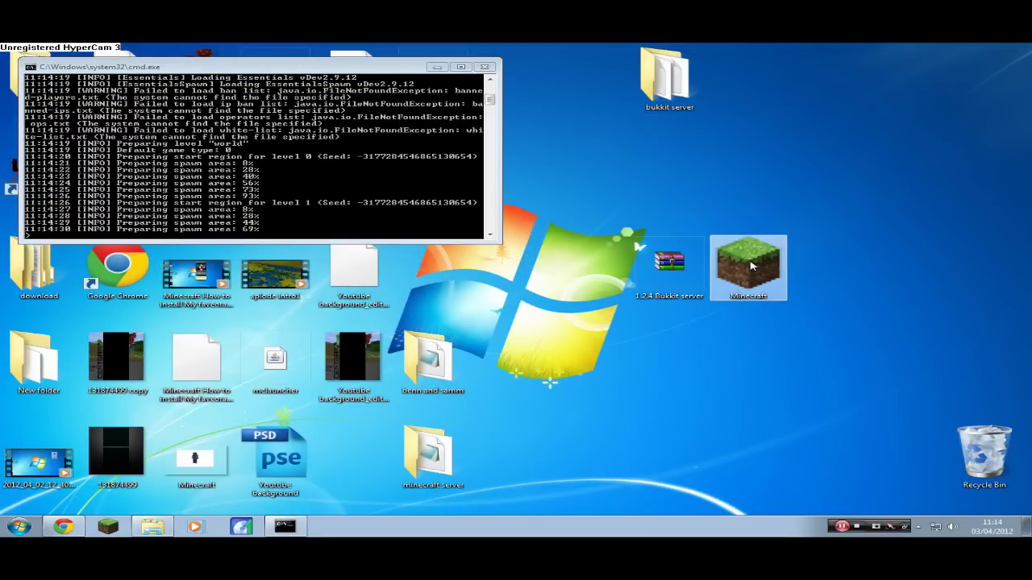
- Launch Minecraft from the desktop and move its launcher window away from the server console
double_click(753, 272)
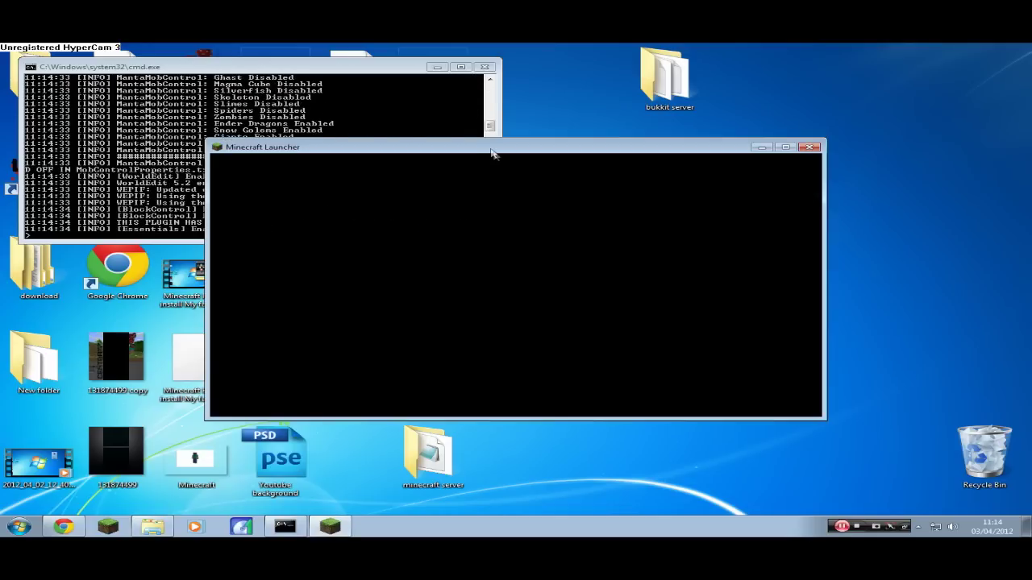
left_click_drag(495, 150, 644, 209)
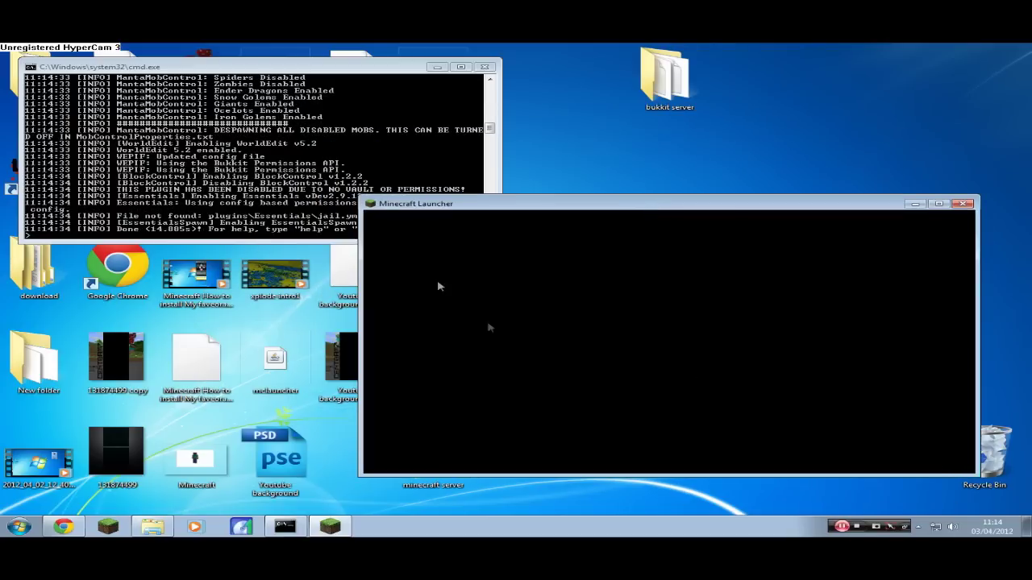
left_click(336, 169)
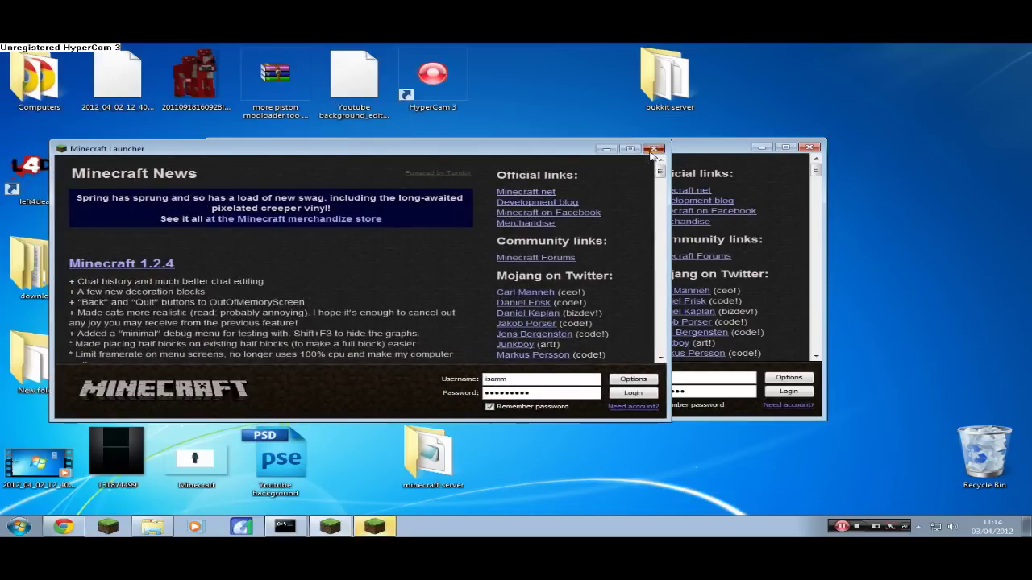
- Close the extra Minecraft Launcher window, log in with the remaining one and open the multiplayer server list
left_click(655, 148)
left_click(786, 391)
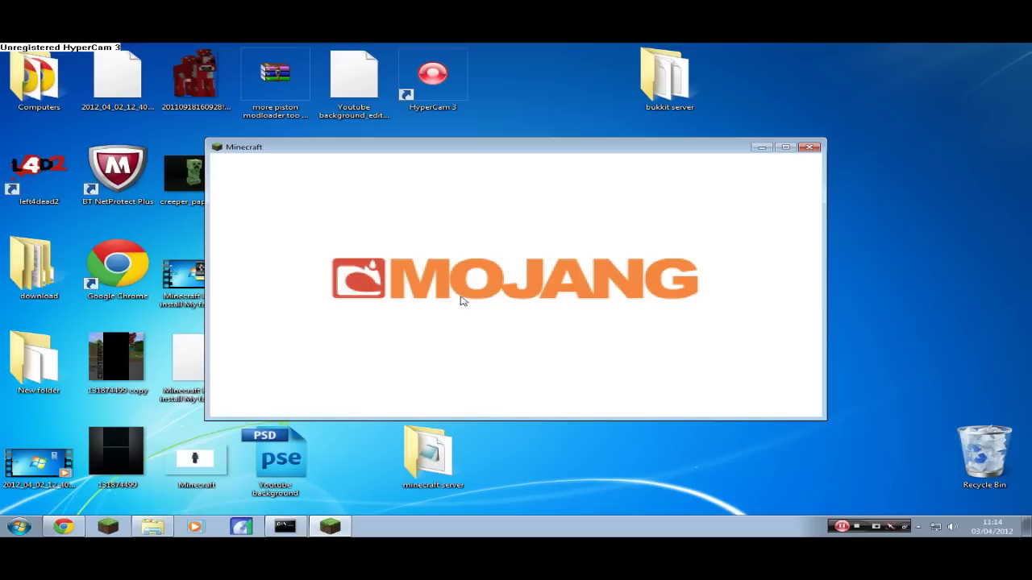
left_click(530, 306)
scroll(565, 322, "down", 3)
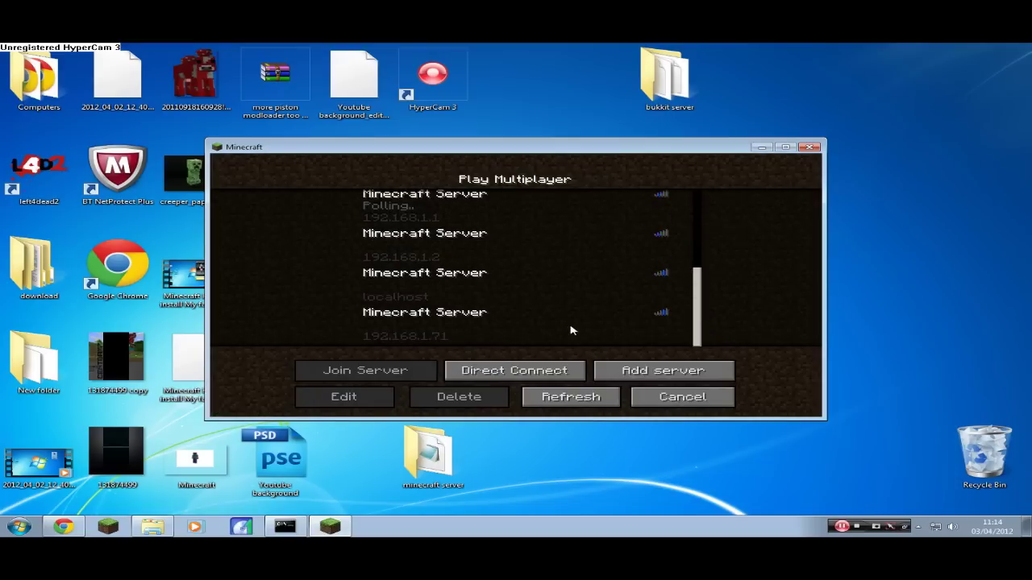
scroll(548, 306, "up", 3)
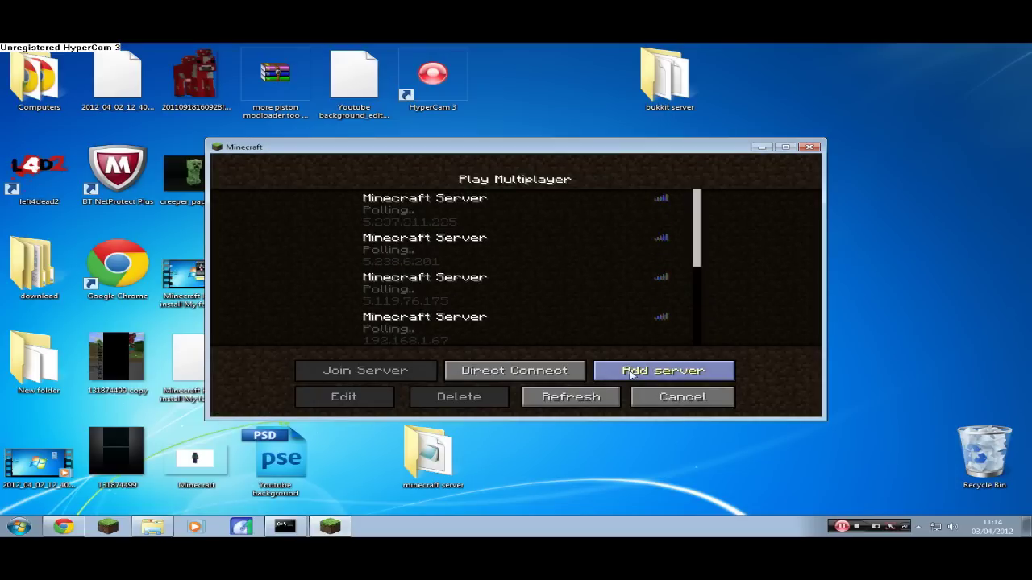
- Maximize the game window and add a multiplayer server entry named Minecraft Server with the address localhost
left_click(632, 373)
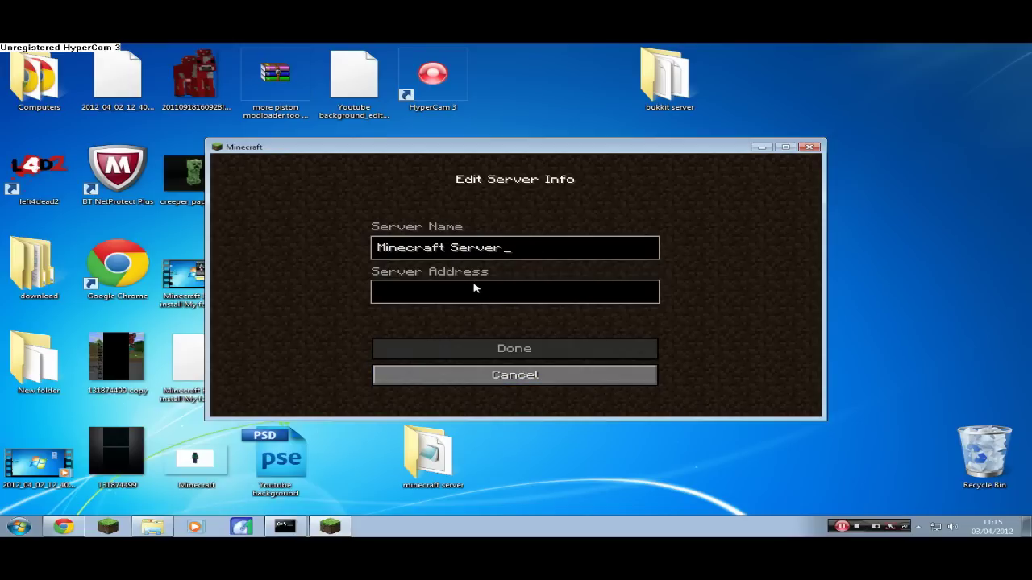
left_click(434, 296)
type("localhost")
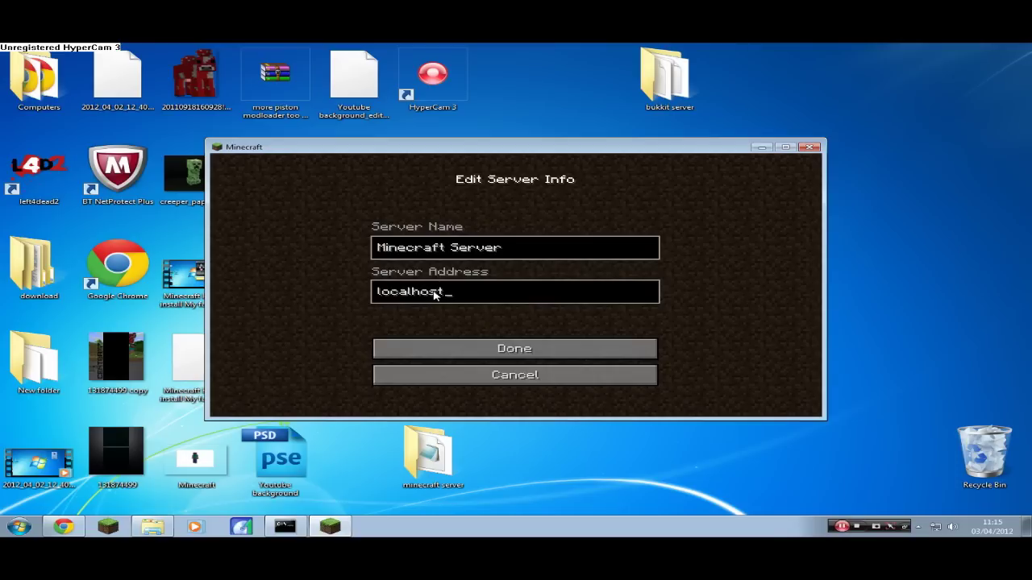
left_click(786, 147)
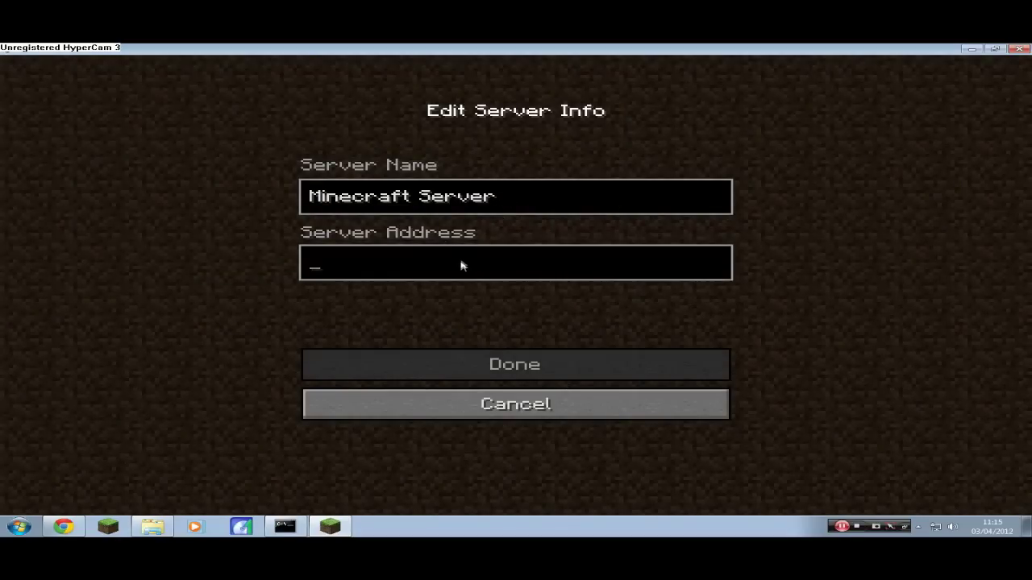
type("localhost")
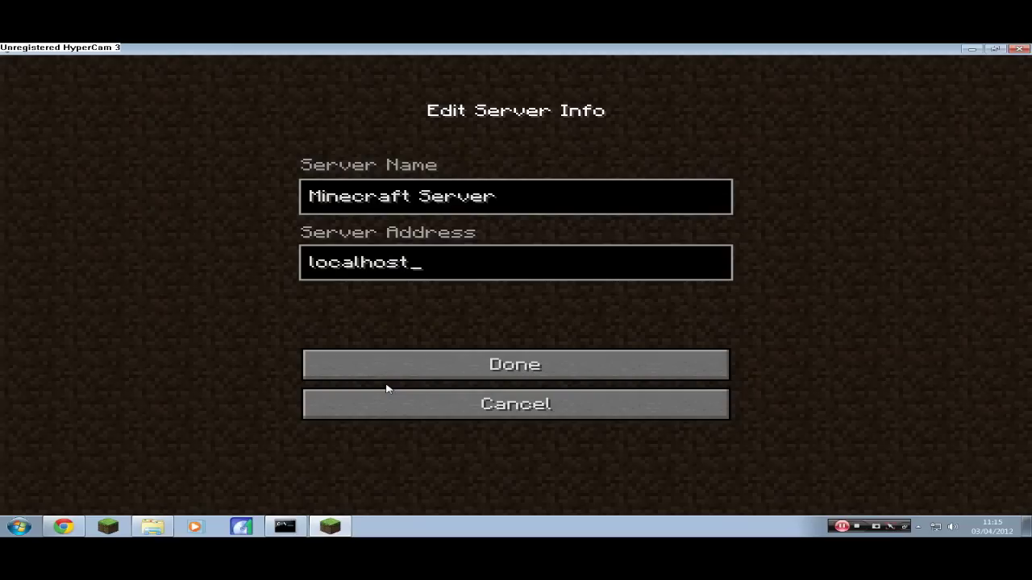
left_click(466, 360)
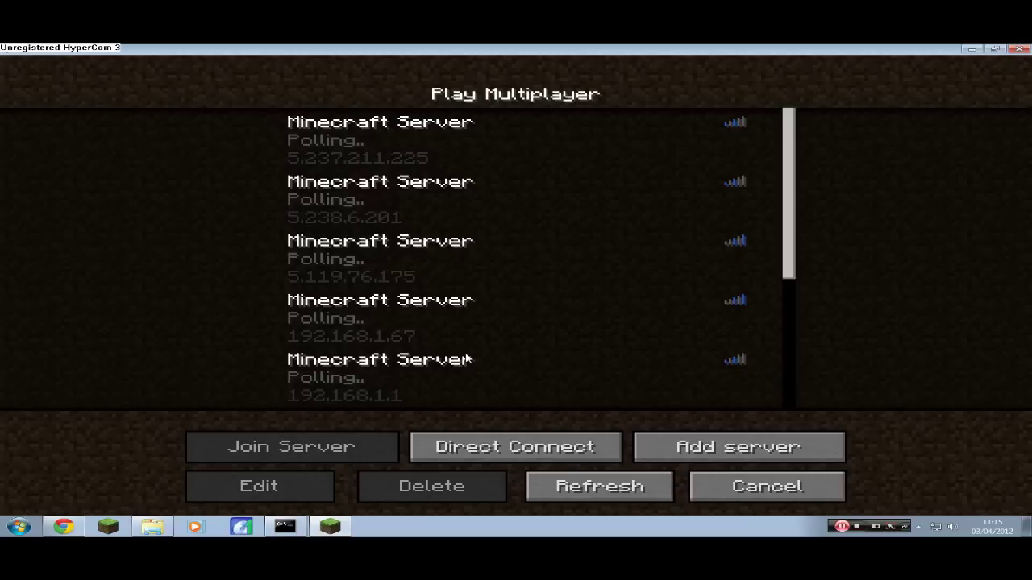
- Join the localhost server at the end of the multiplayer list and look around the spawn area
scroll(466, 360, "down", 3)
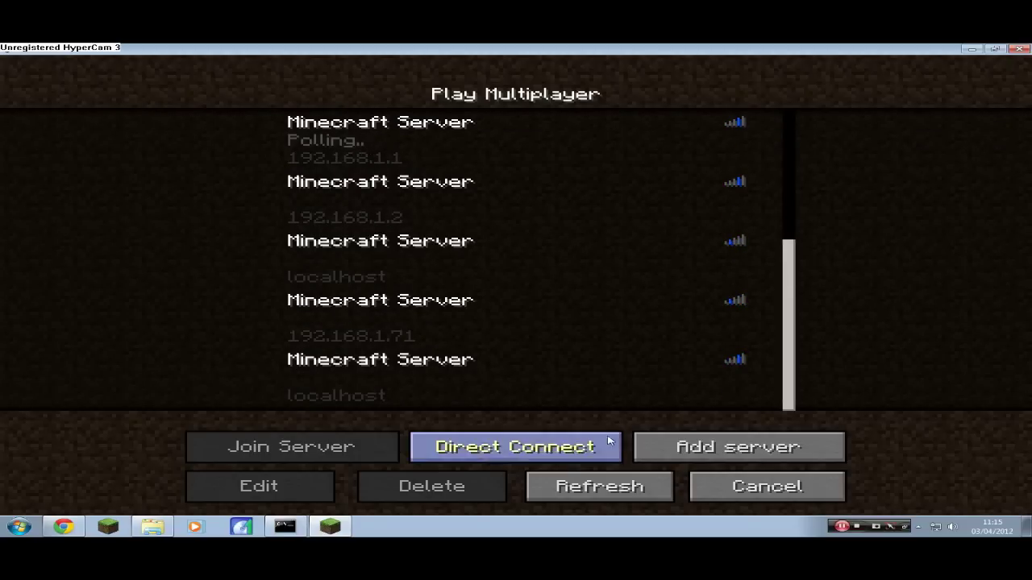
left_click(437, 399)
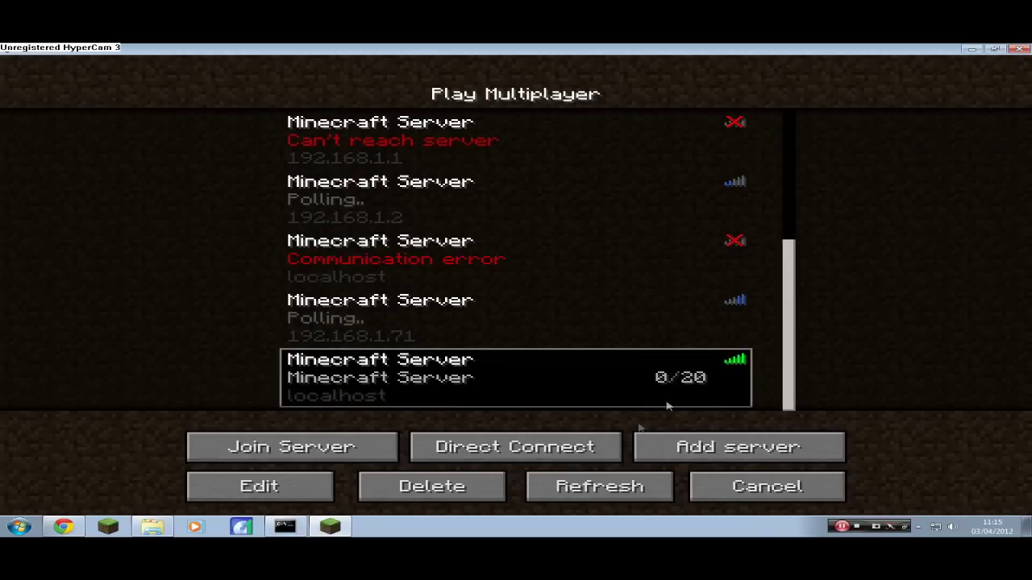
left_click(308, 446)
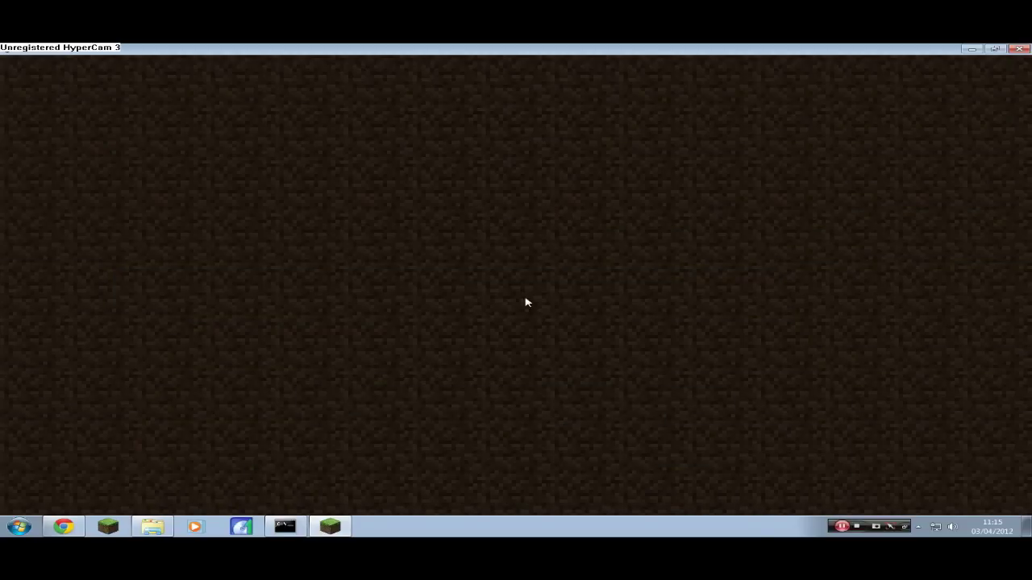
scroll(516, 286, "up", 1)
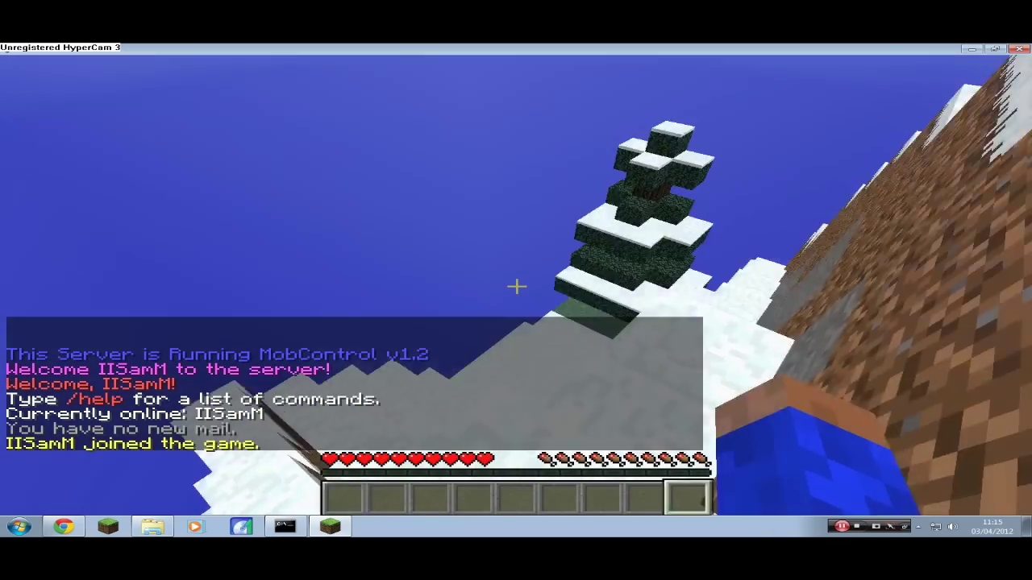
scroll(516, 286, "down", 2)
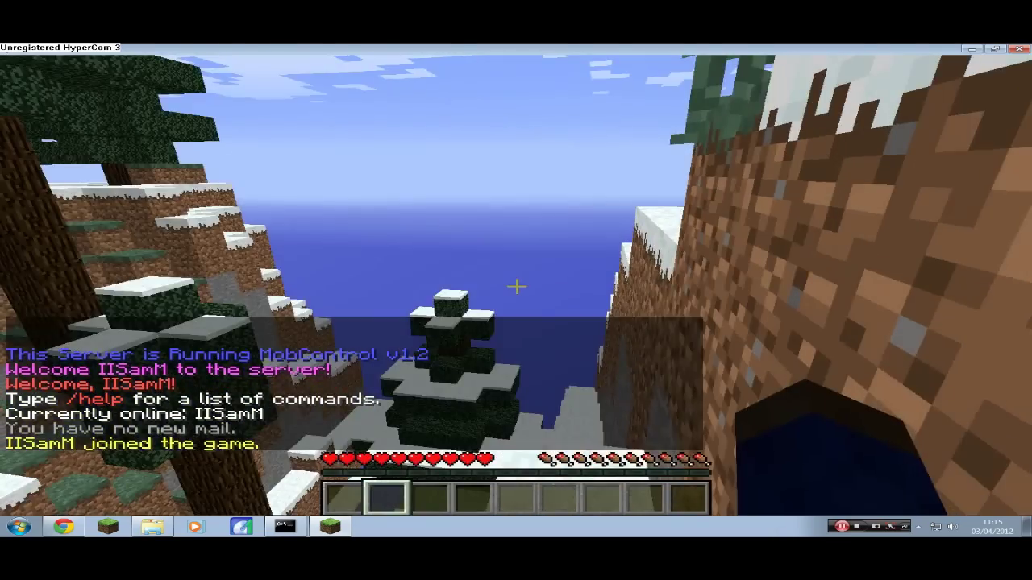
key("Escape")
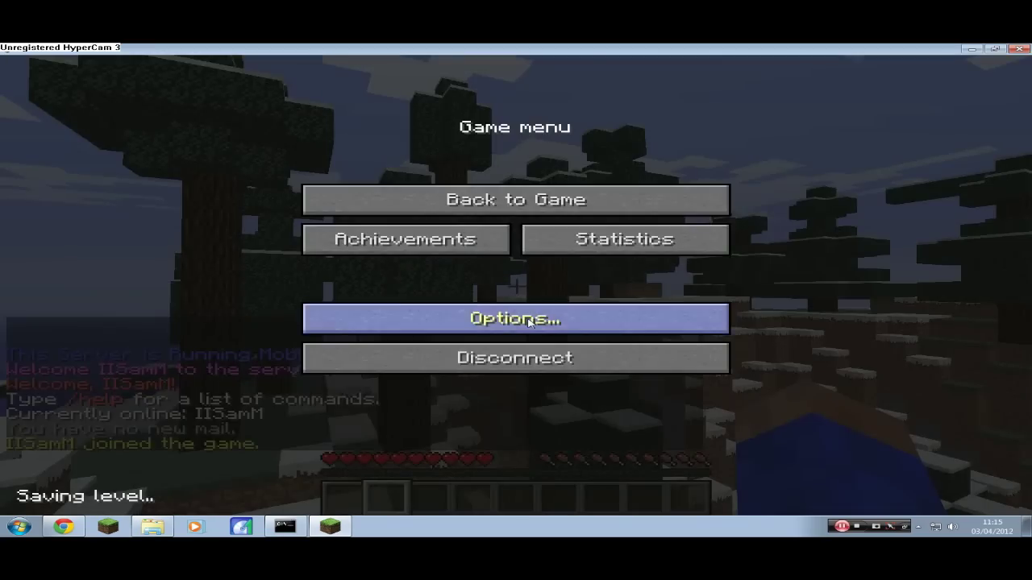
key("Escape")
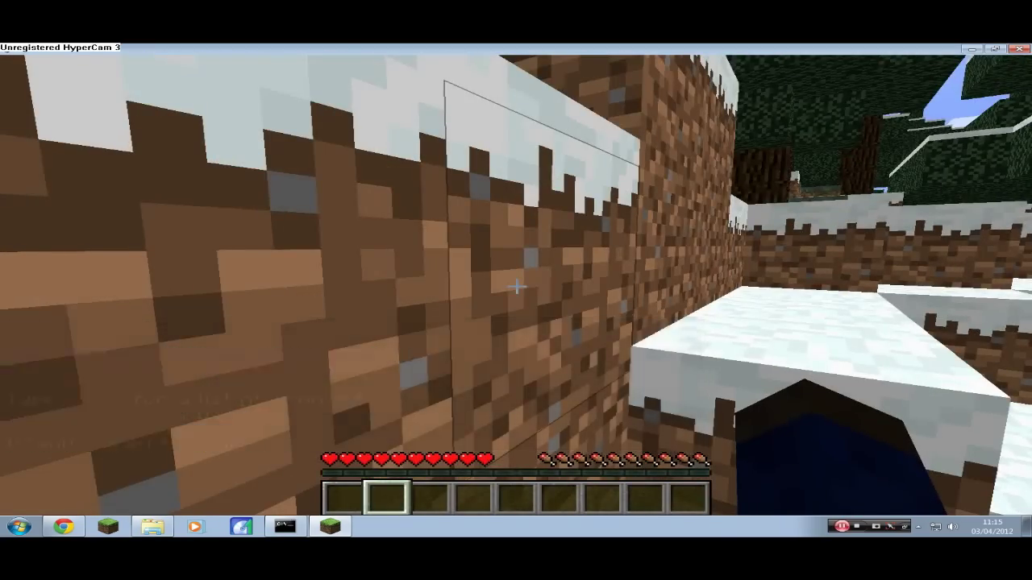
- Pause the game, switch to the server console and grant the player's username operator status with the op command
key("Escape")
left_click(287, 526)
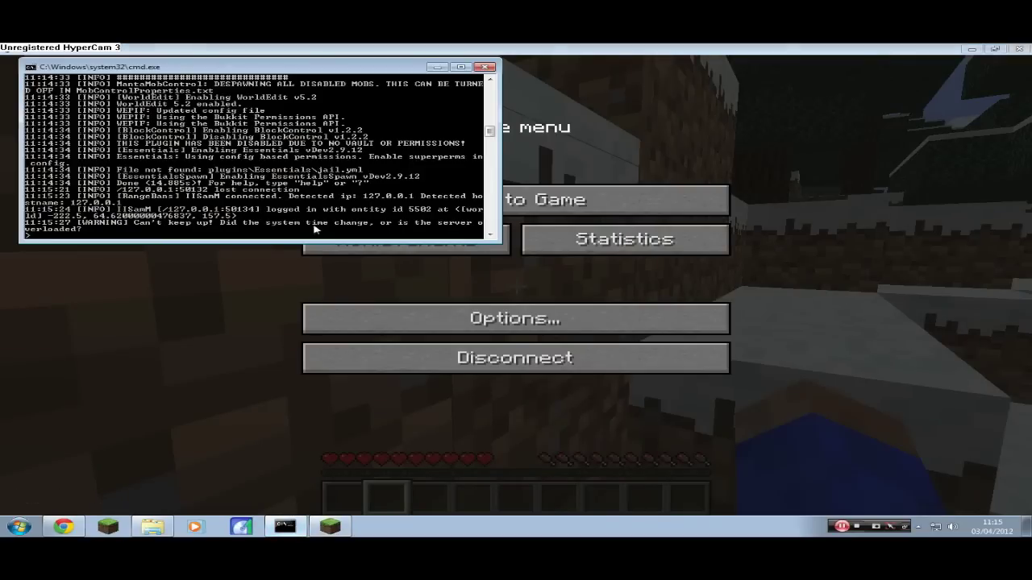
left_click_drag(212, 71, 450, 166)
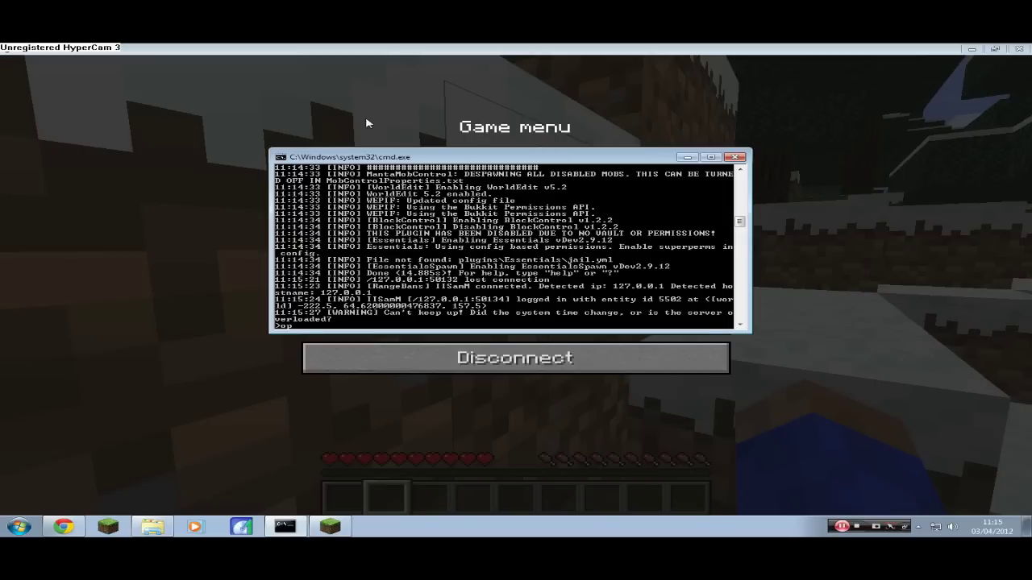
type("iisamm")
key("Return")
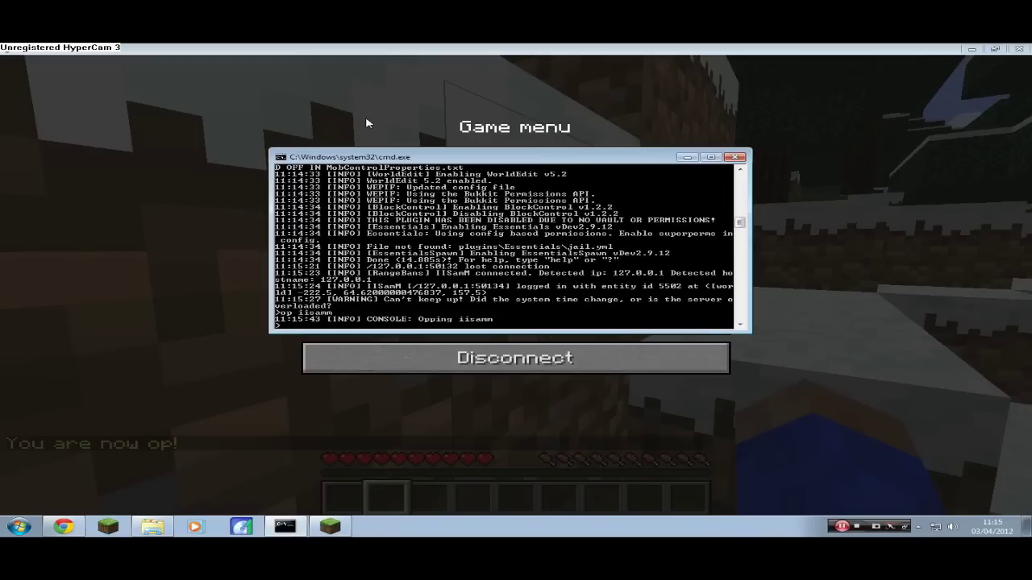
- Resume the game, walk through the snowy forest and disconnect from the server
left_click(143, 437)
left_click(516, 200)
key("w")
key("space")
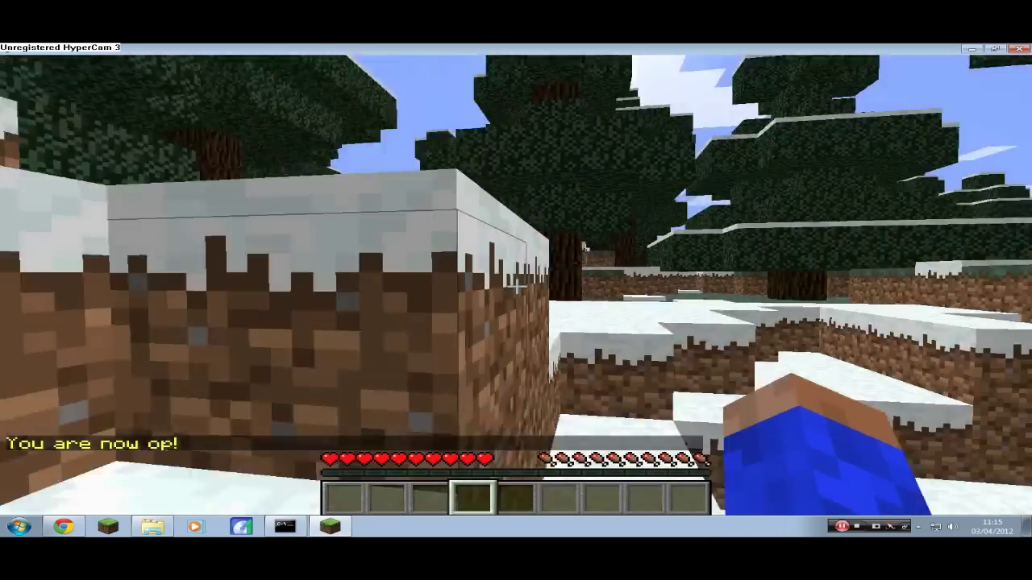
scroll(516, 287, "down", 1)
scroll(516, 287, "up", 2)
key("space")
key("w")
scroll(516, 286, "down", 11)
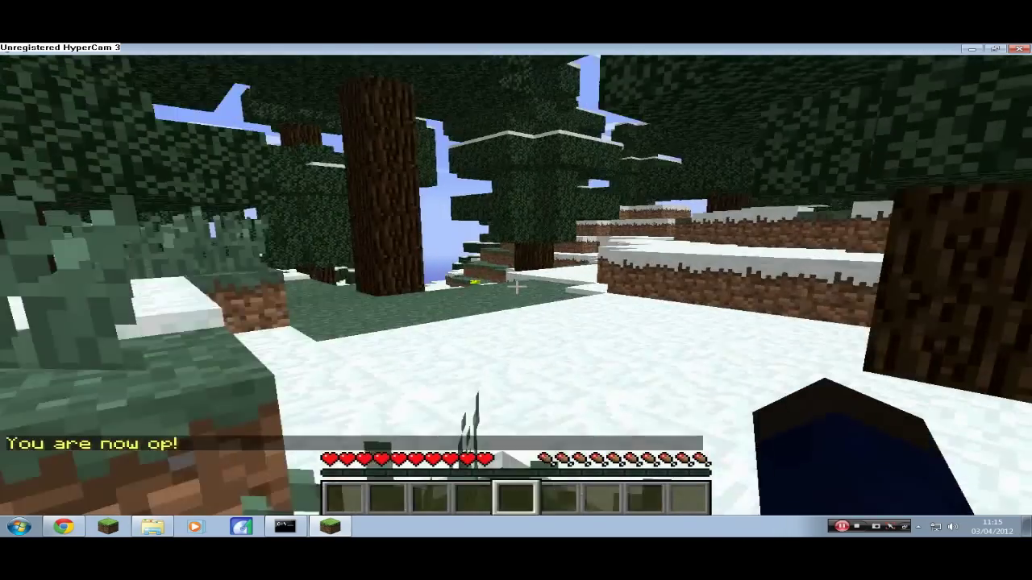
key("space")
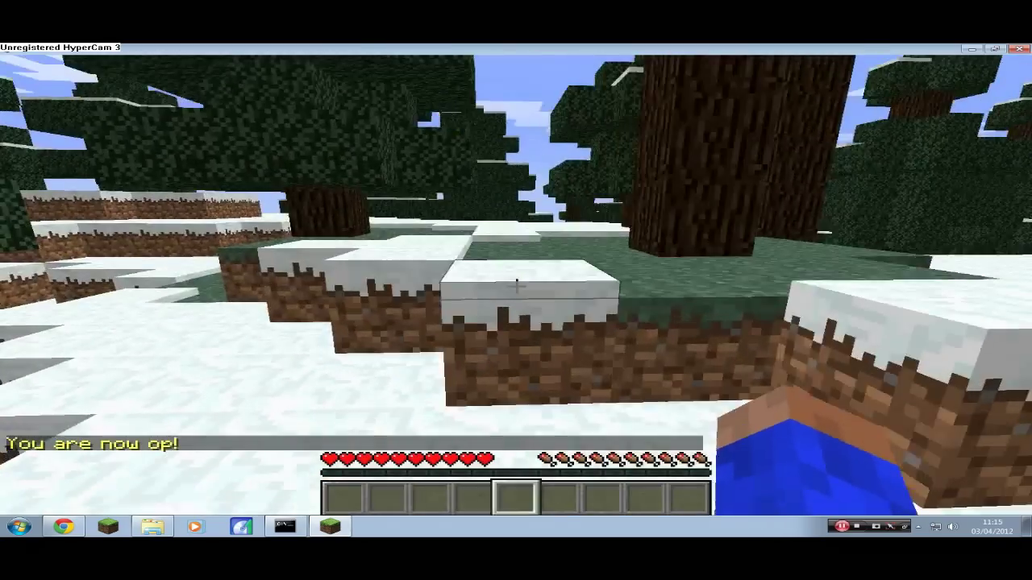
scroll(516, 285, "down", 4)
key("Escape")
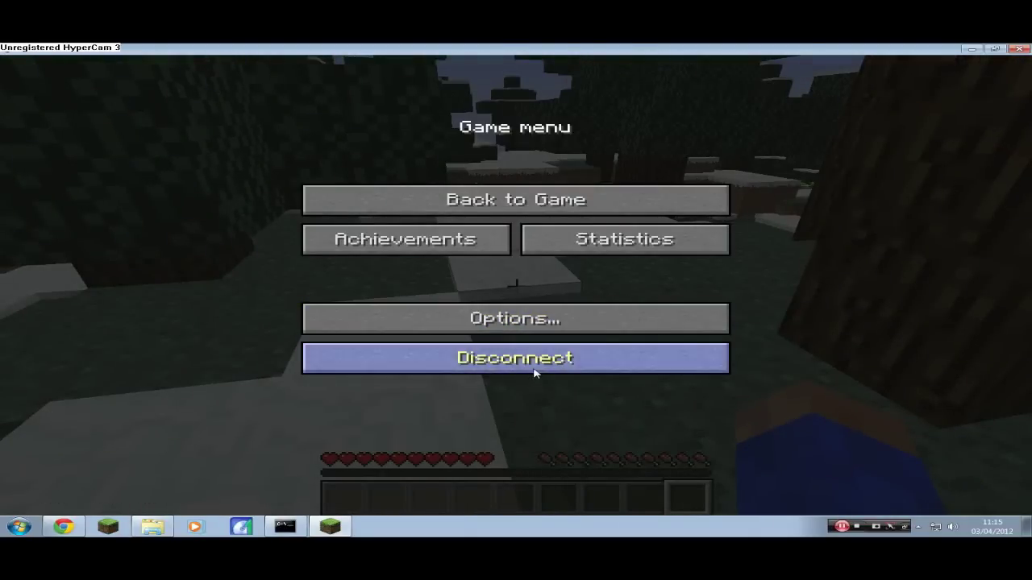
left_click(535, 368)
- Open a new Command Prompt, run ipconfig and locate the Local Area Connection's IPv4 address
left_click(18, 529)
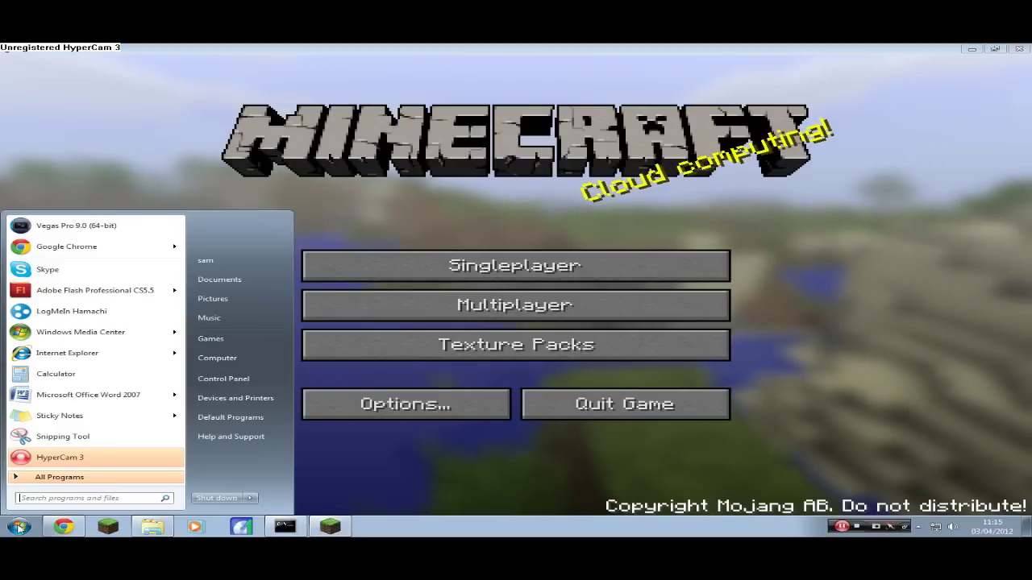
left_click(73, 479)
type("cmd")
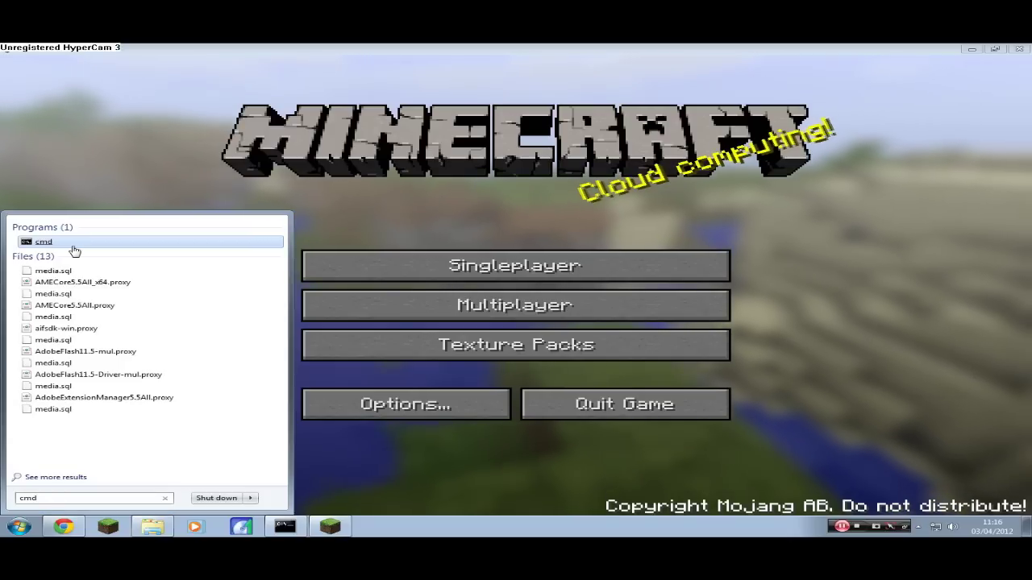
left_click(44, 243)
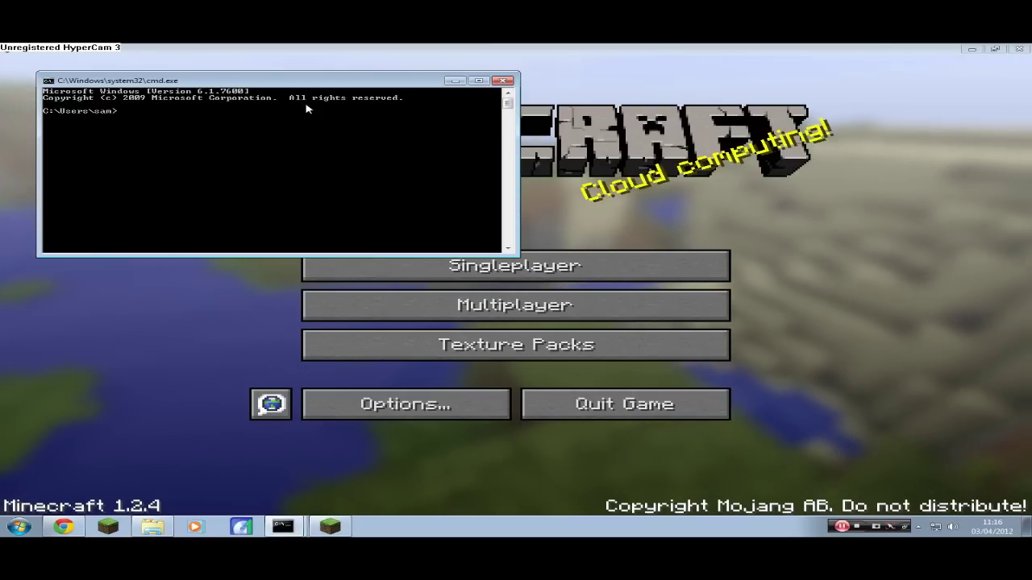
type("ipc")
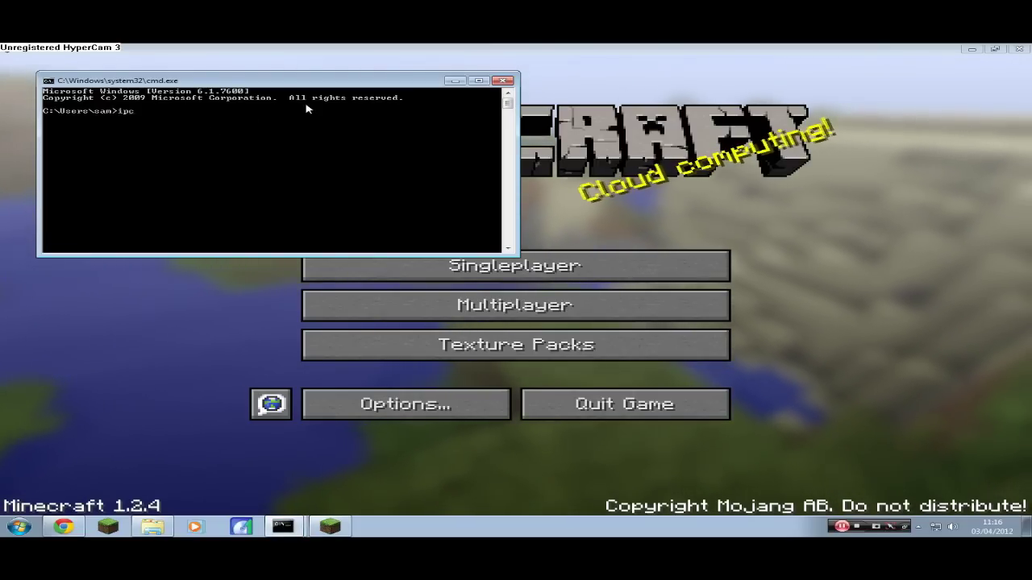
type("onfig")
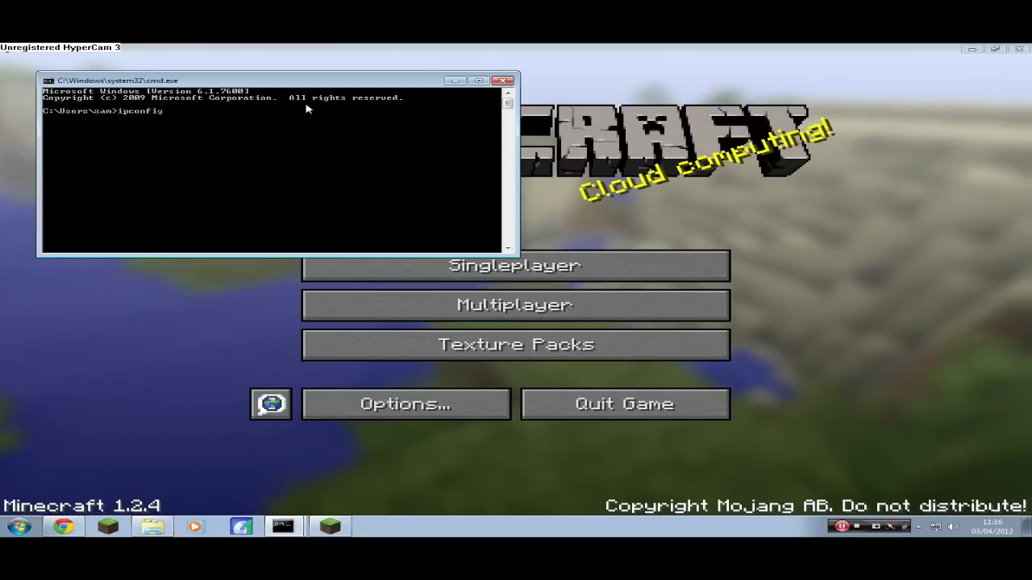
key("Return")
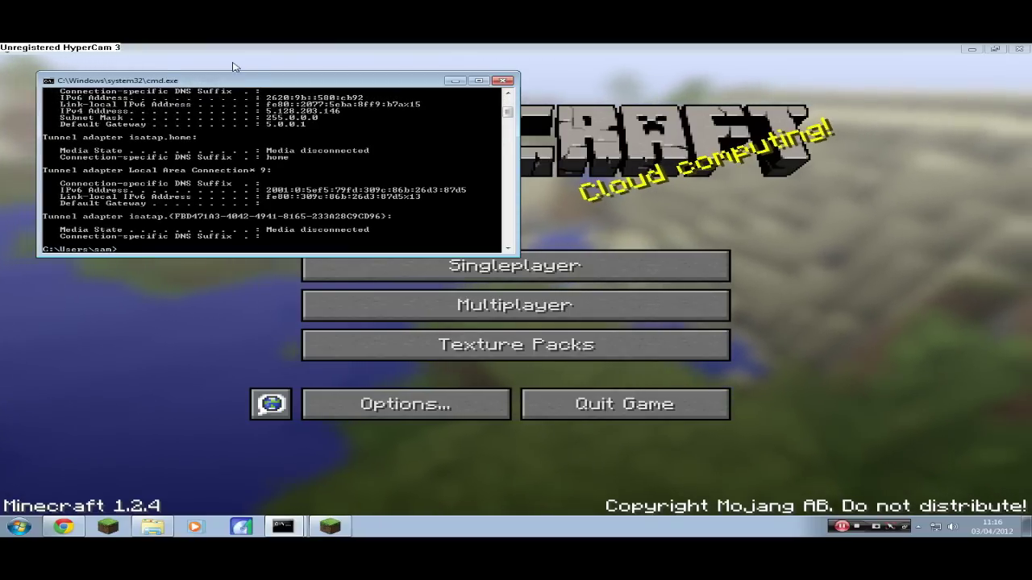
scroll(329, 138, "up", 6)
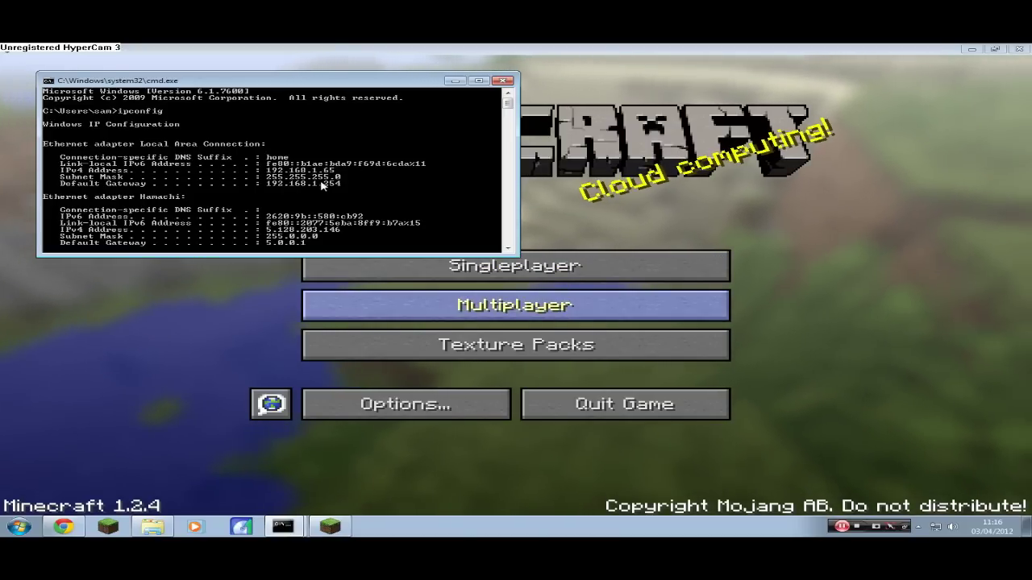
- Start a new multiplayer server entry in Minecraft and set its address to 192.168.1.65
left_click(459, 311)
scroll(466, 208, "down", 1)
left_click(713, 440)
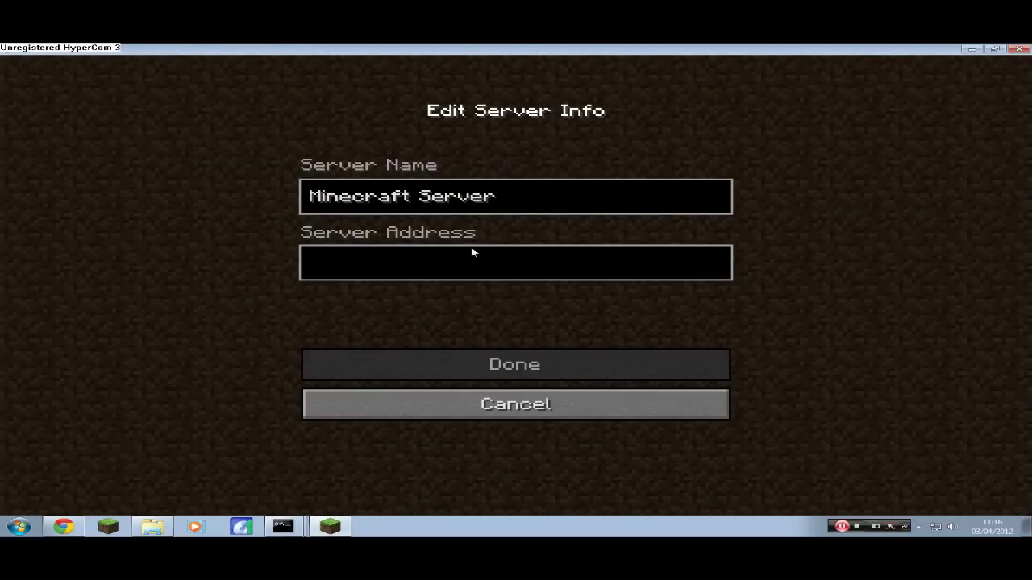
type("192.168.1.65")
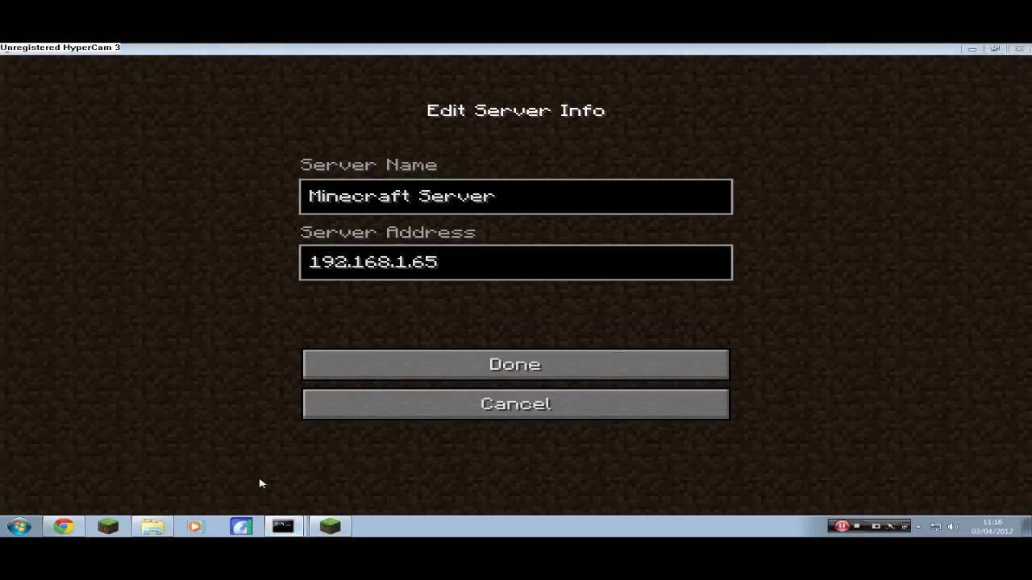
- Bring up the other Command Prompt, run ipconfig in it to recheck the network addresses and close it
left_click(283, 525)
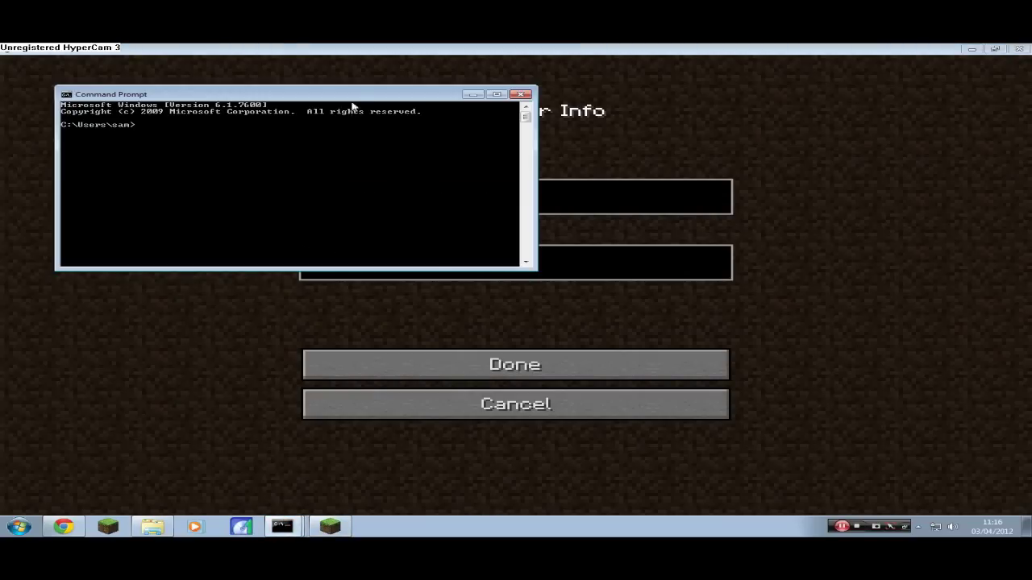
left_click_drag(353, 94, 495, 225)
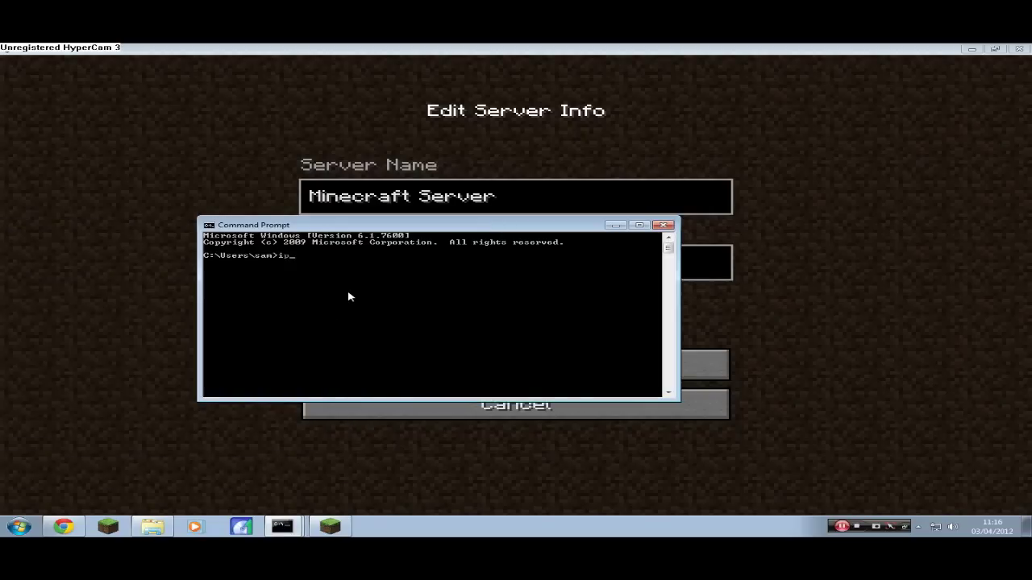
key("Return")
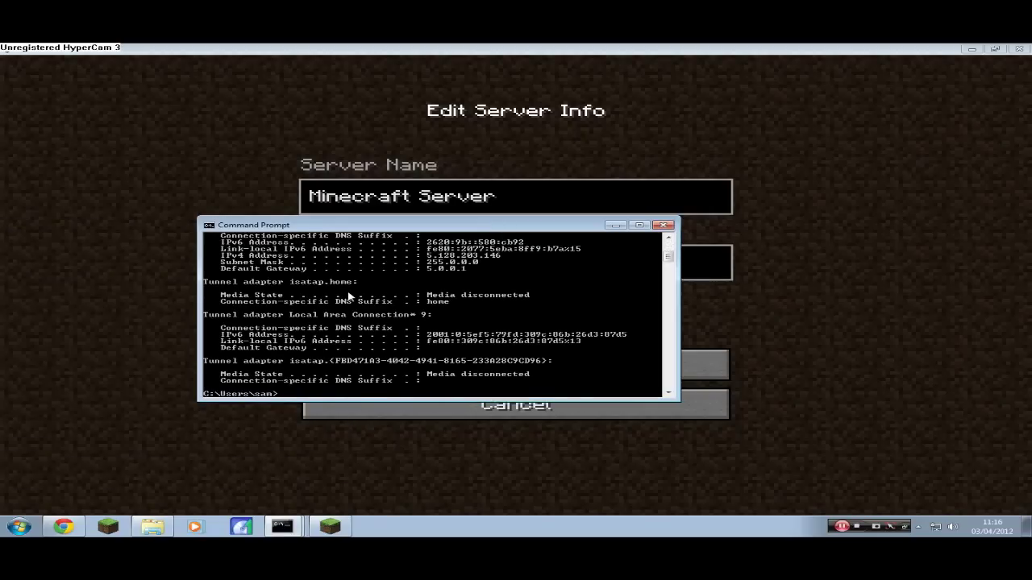
left_click(663, 226)
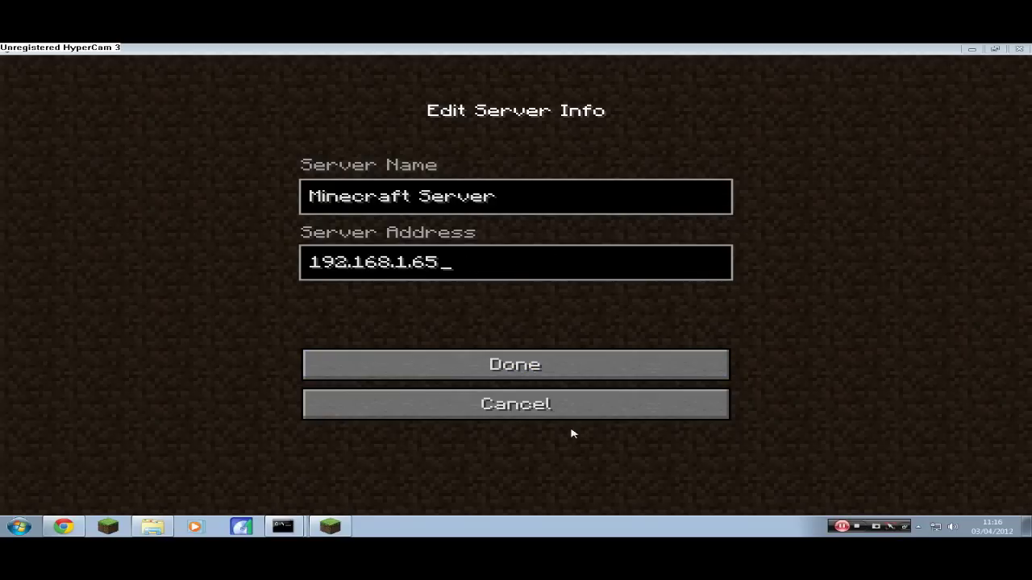
- Save the new server entry and join it from the end of the multiplayer server list
left_click(525, 371)
scroll(508, 400, "down", 5)
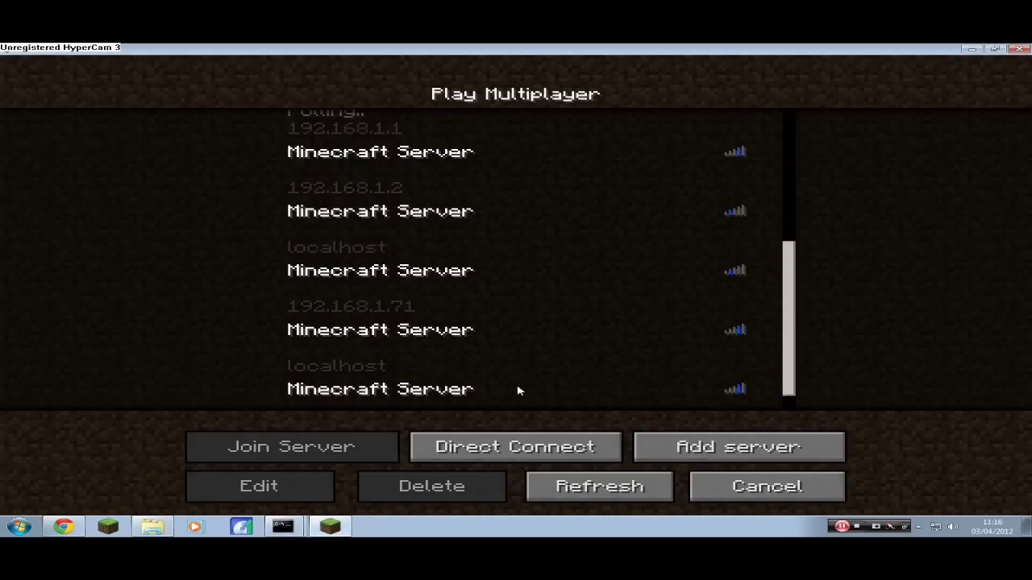
left_click(449, 396)
left_click(357, 445)
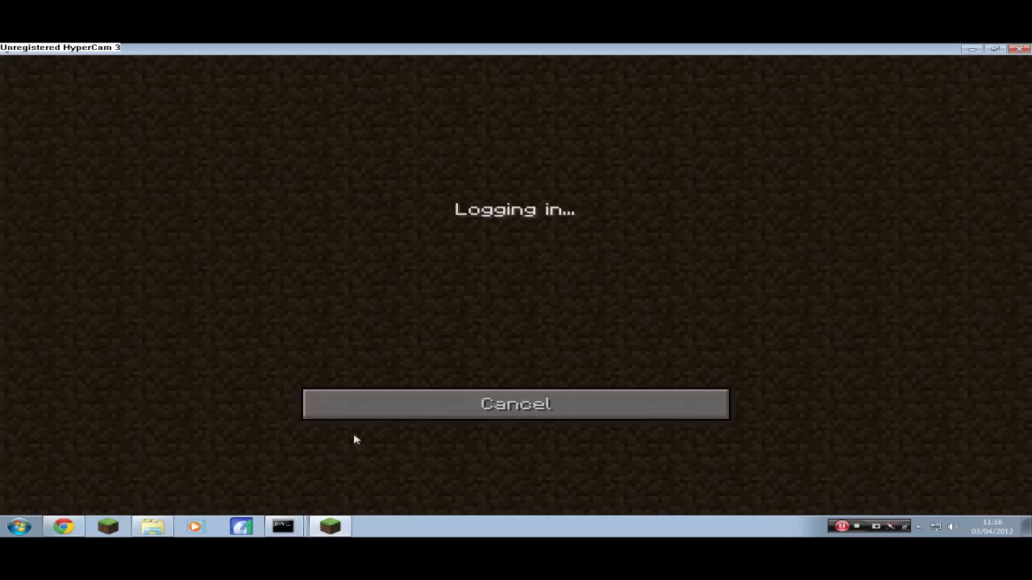
scroll(517, 287, "up", 2)
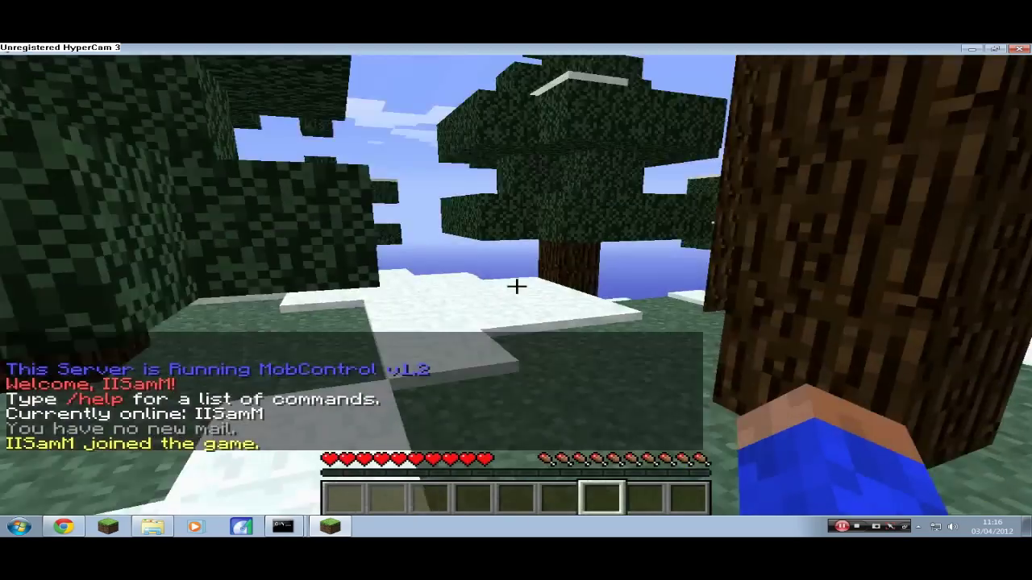
- Look around the spawn area and switch the player to creative mode with the /gamemode command followed by the player's username
scroll(517, 287, "up", 1)
scroll(516, 286, "down", 3)
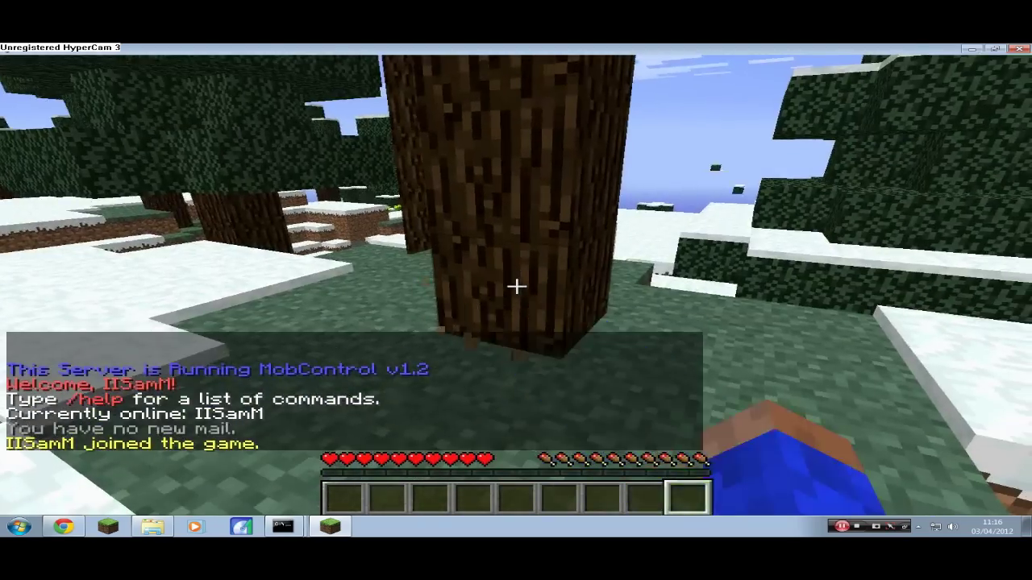
left_click(516, 286)
left_click(516, 286)
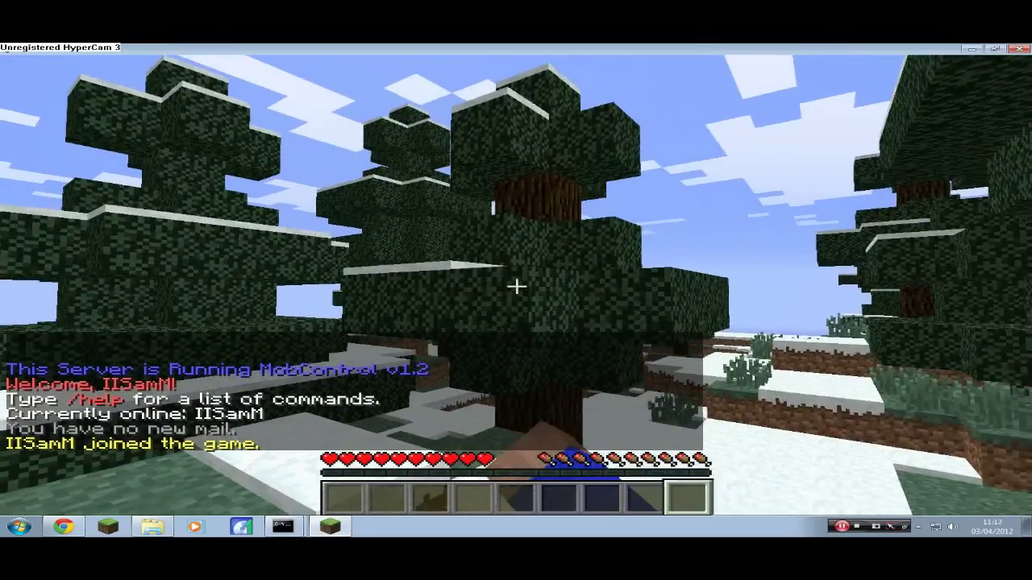
type("t/g")
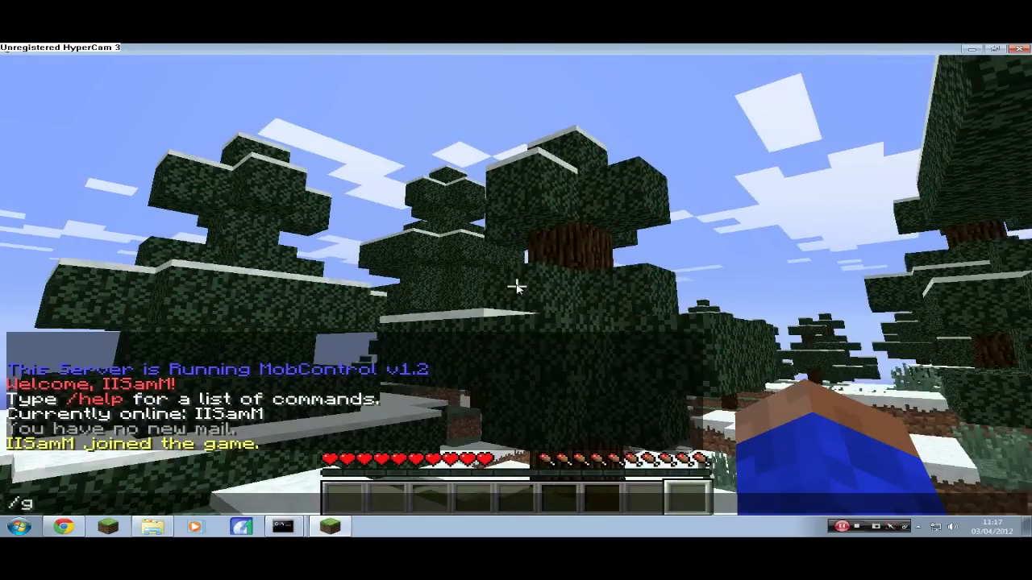
type("amemode is")
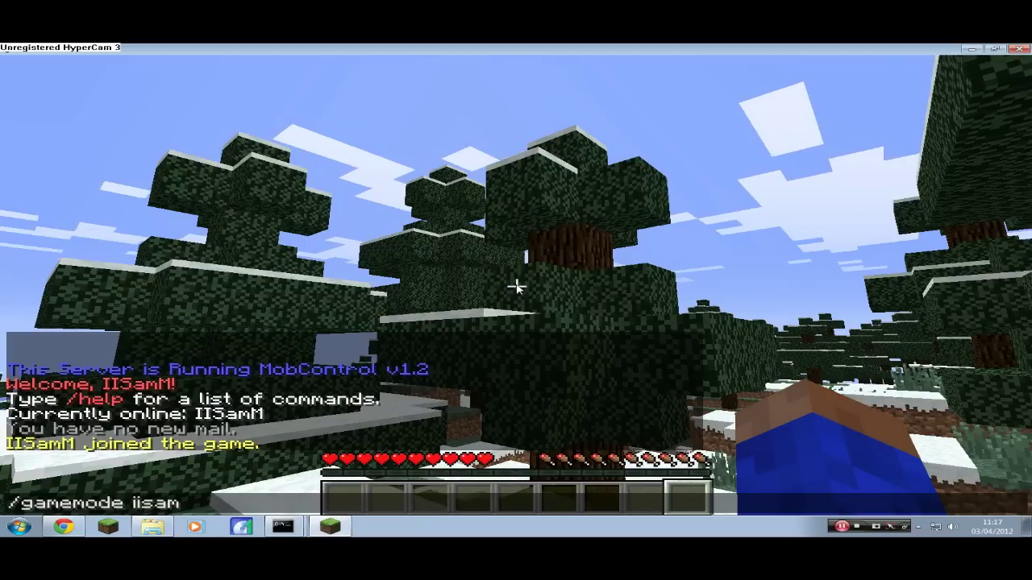
key("Return")
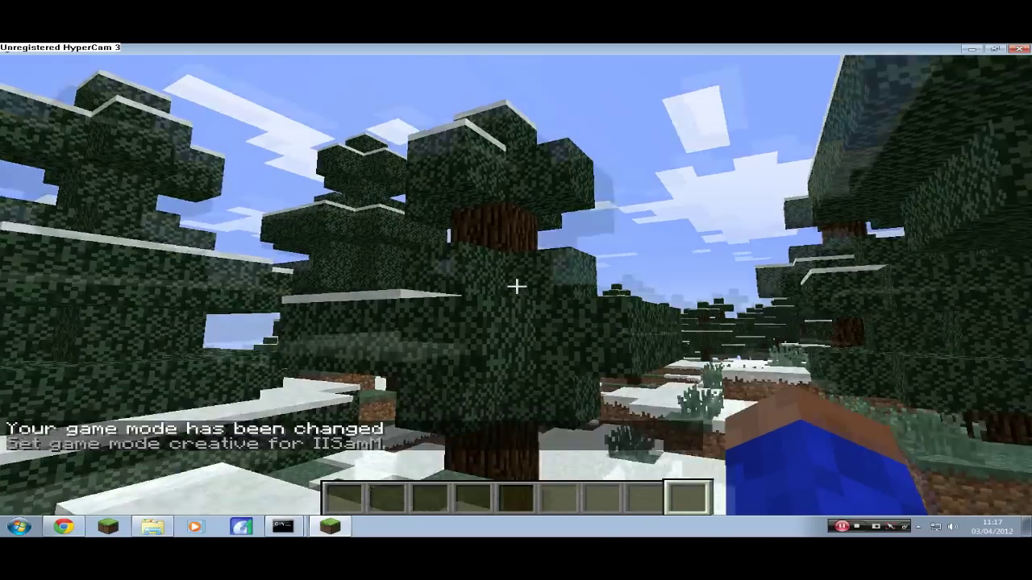
- Fly up above the snowy forest to view the terrain, pause the game and resume it
key("space")
key("space")
scroll(516, 286, "down", 14)
key("space")
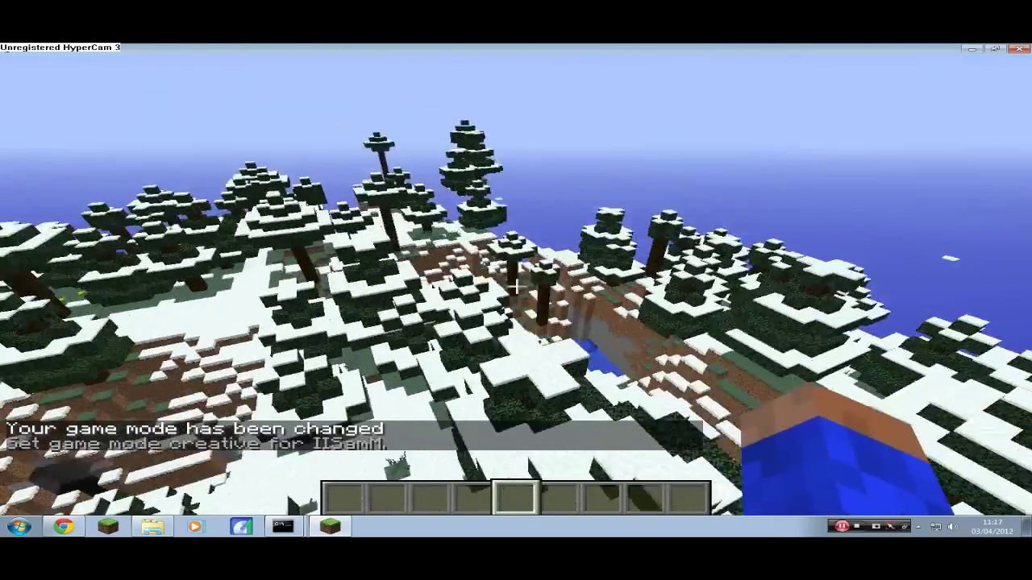
scroll(516, 286, "up", 2)
key("Escape")
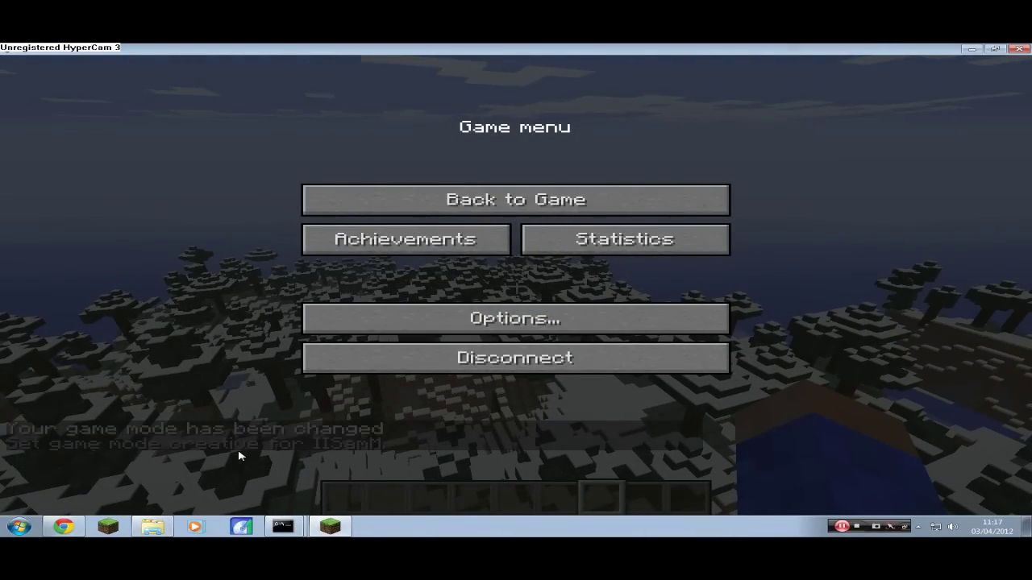
left_click(518, 200)
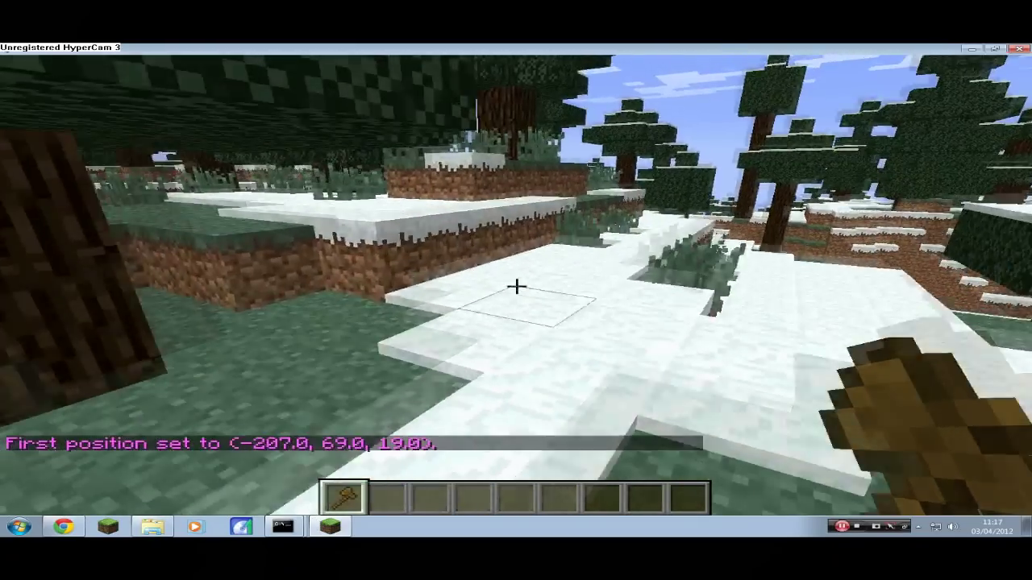
- Mark the second WorldEdit position on the dirt beneath the tree trunk and clear the selected region with //set air
key("w")
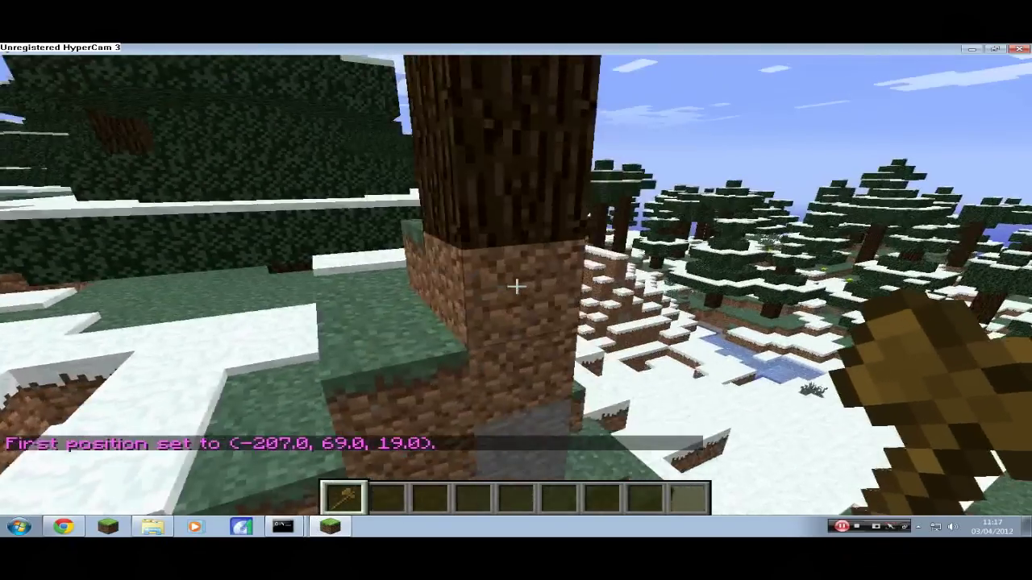
right_click(516, 288)
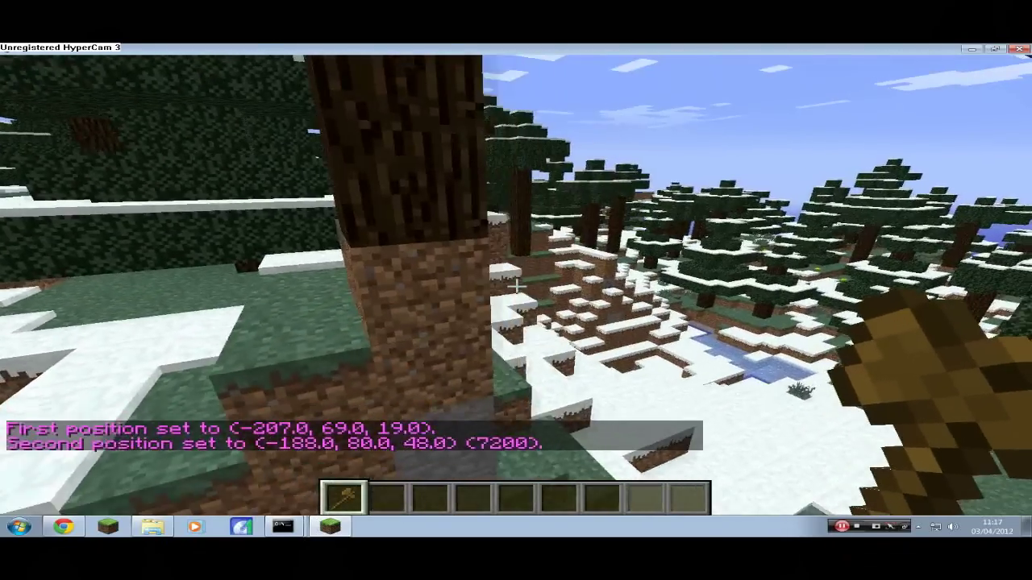
key("slash")
type("//")
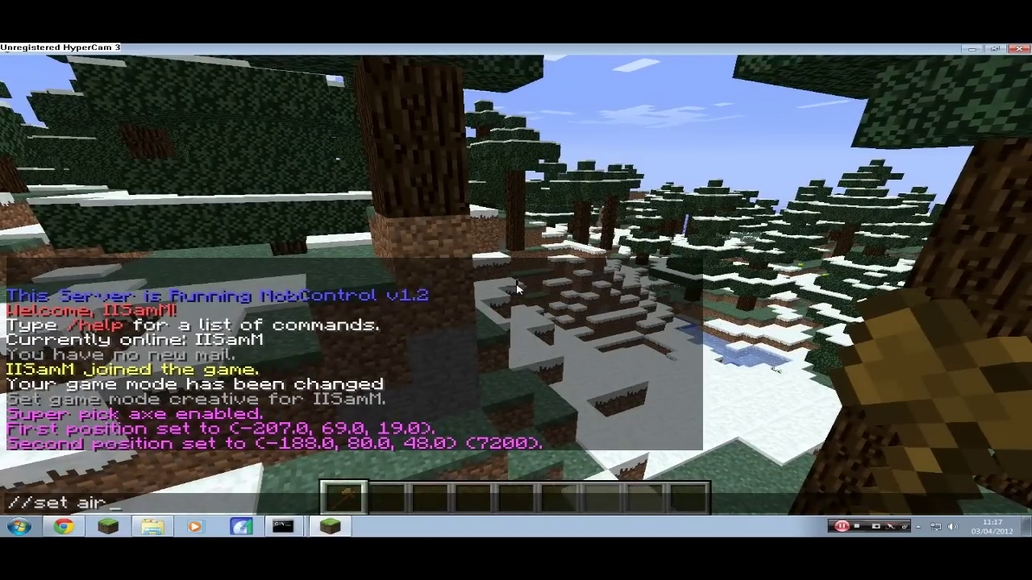
type("set air")
key("Return")
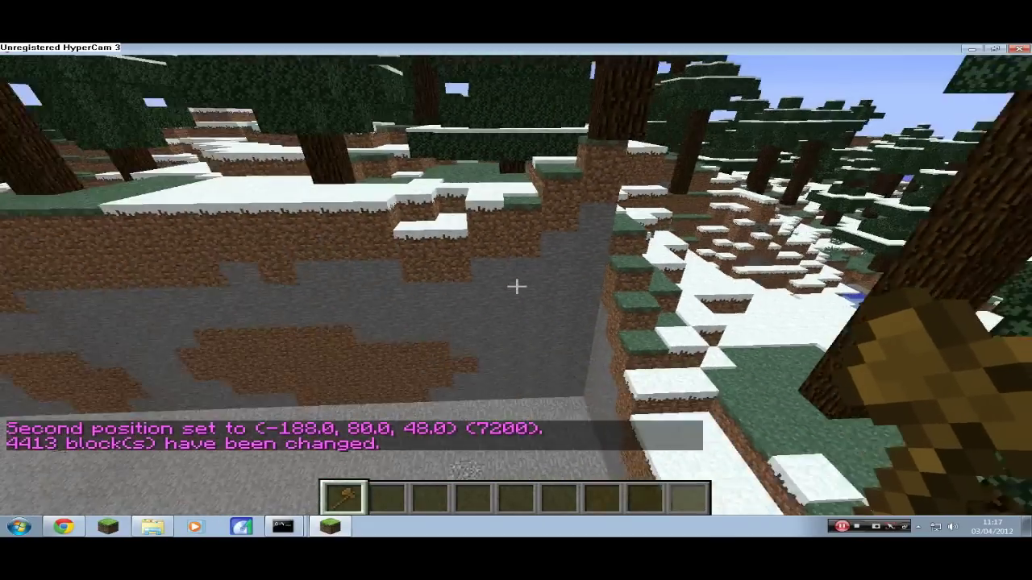
- Fly over the cleared pit to examine its floor and walls, and pause the game
scroll(516, 287, "down", 8)
key("space")
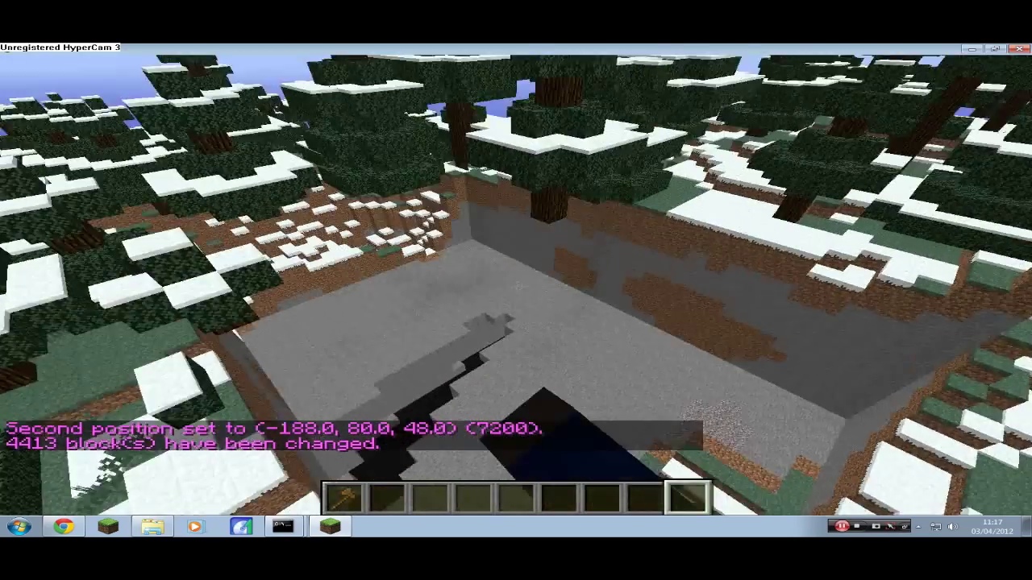
scroll(516, 287, "down", 2)
key("shift")
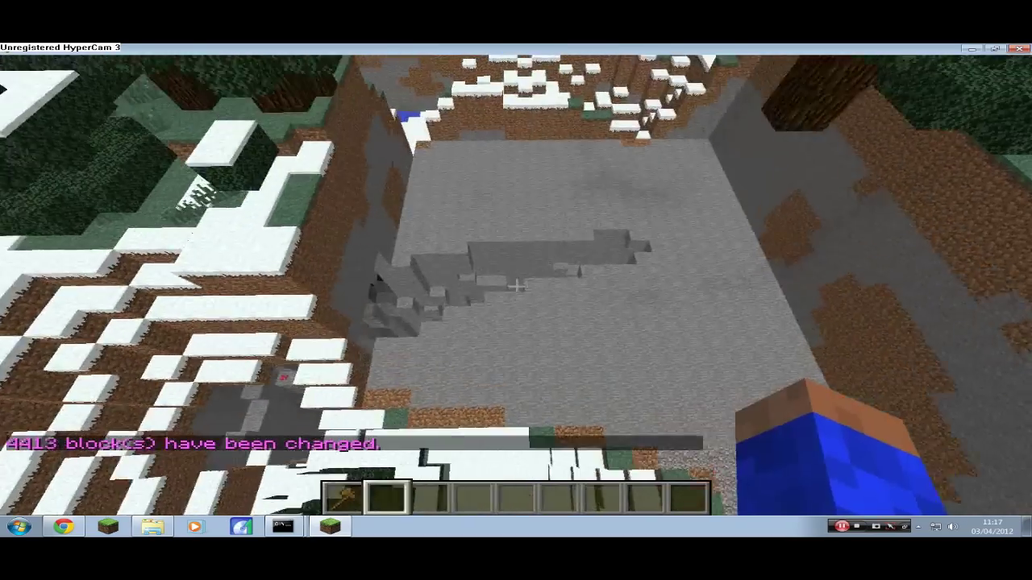
scroll(516, 287, "down", 5)
scroll(516, 290, "up", 4)
key("Escape")
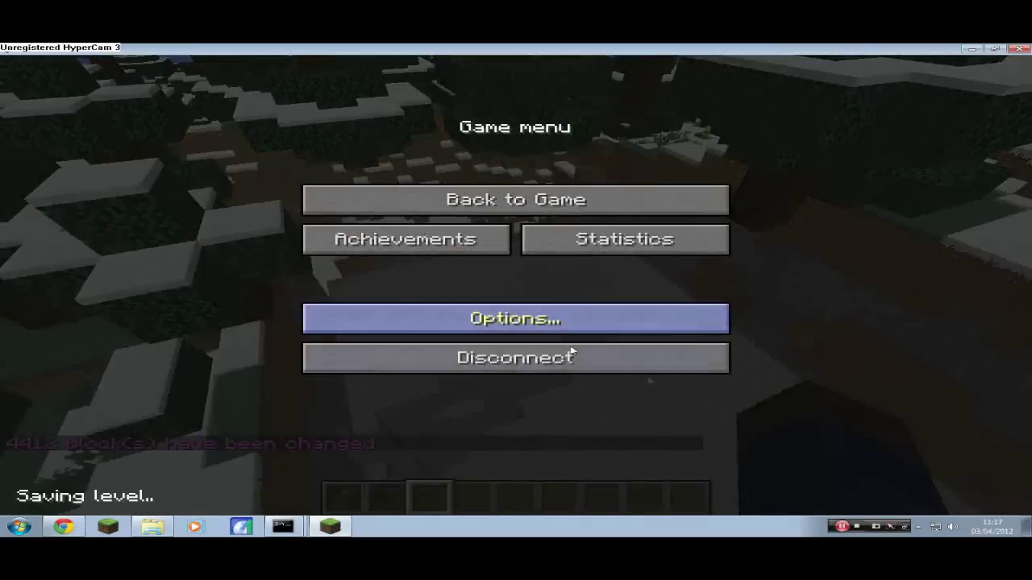